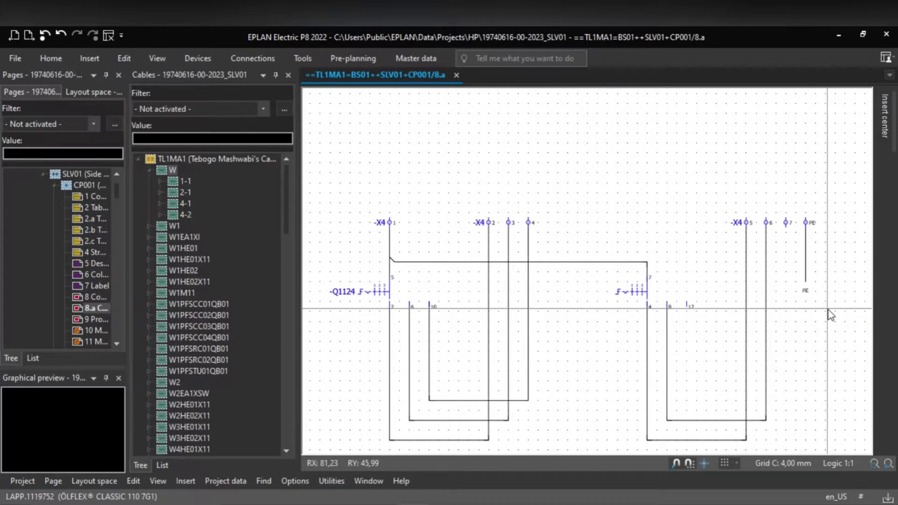
# Draw a cable definition across the -X4 cores, from left of terminal 1 to right of PE
pyautogui.click(388, 223)
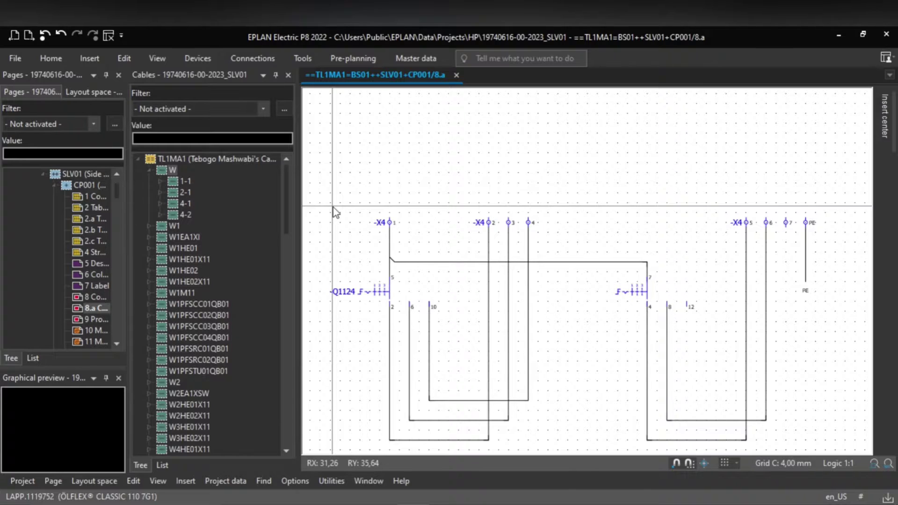
pyautogui.click(89, 58)
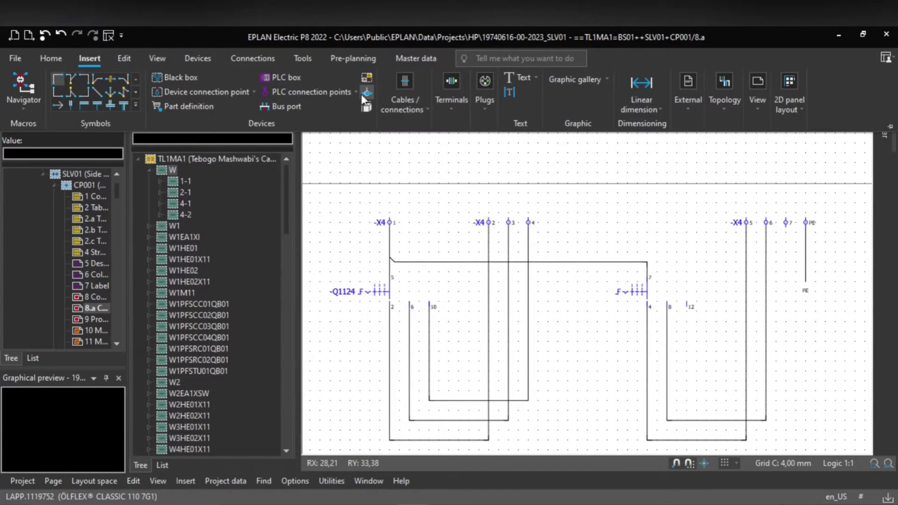
pyautogui.click(423, 108)
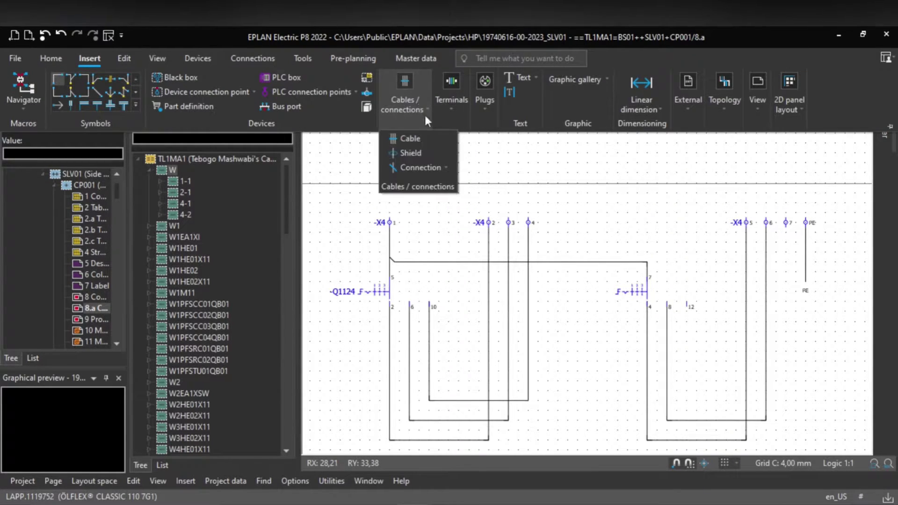
pyautogui.click(406, 140)
pyautogui.click(380, 242)
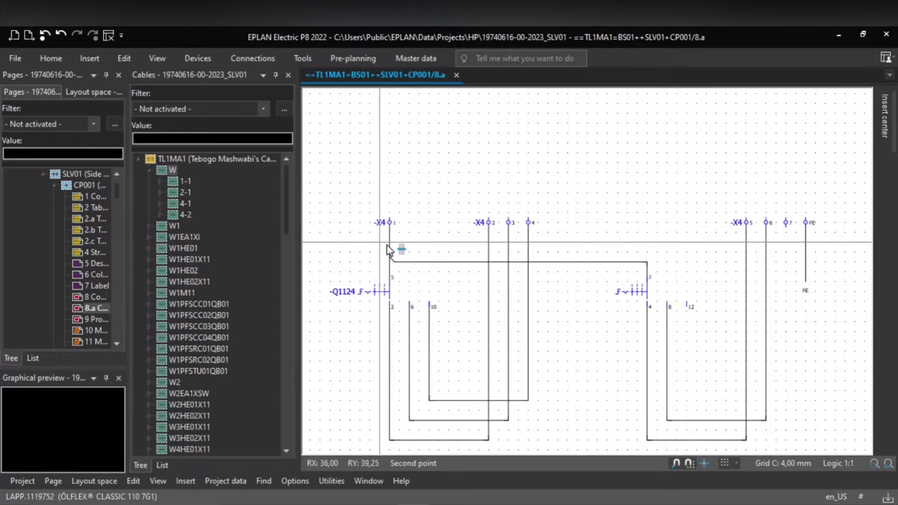
pyautogui.click(816, 242)
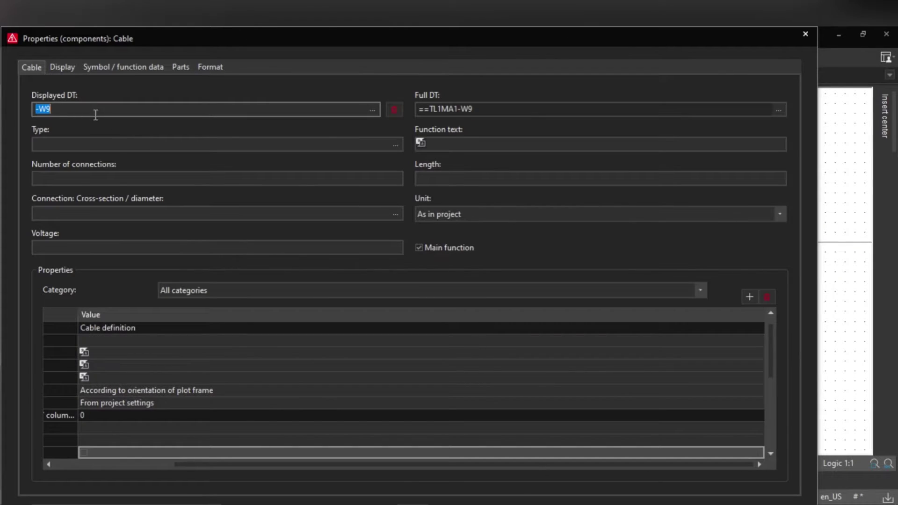
# Set the cable's displayed DT to -W-3-1 and assign part LAPP.1119752 (ÖLFLEX CLASSIC 110 7G1)
pyautogui.click(72, 107)
pyautogui.write('-3-1')
pyautogui.click(180, 66)
pyautogui.click(89, 125)
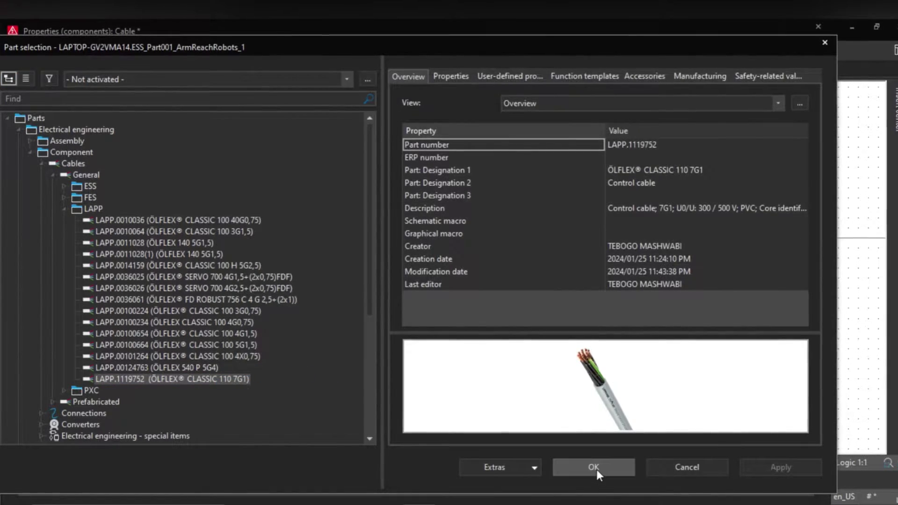
pyautogui.click(597, 466)
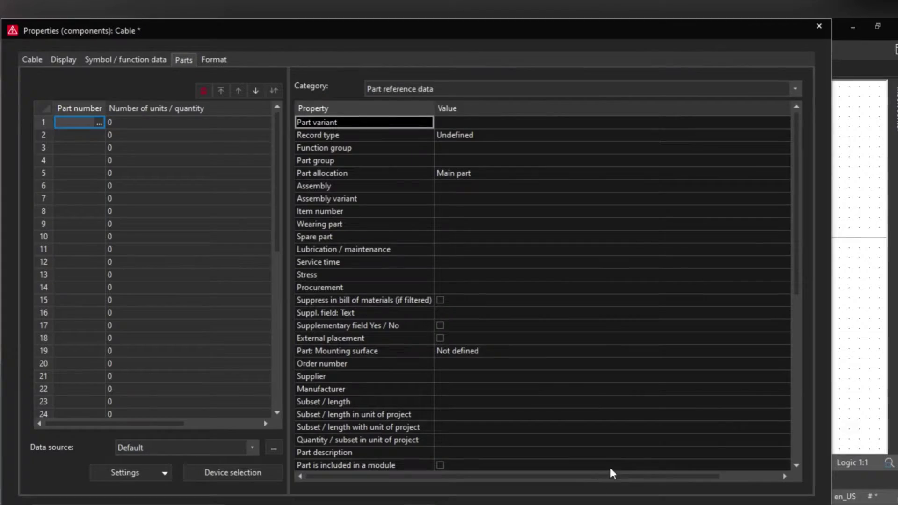
pyautogui.click(540, 380)
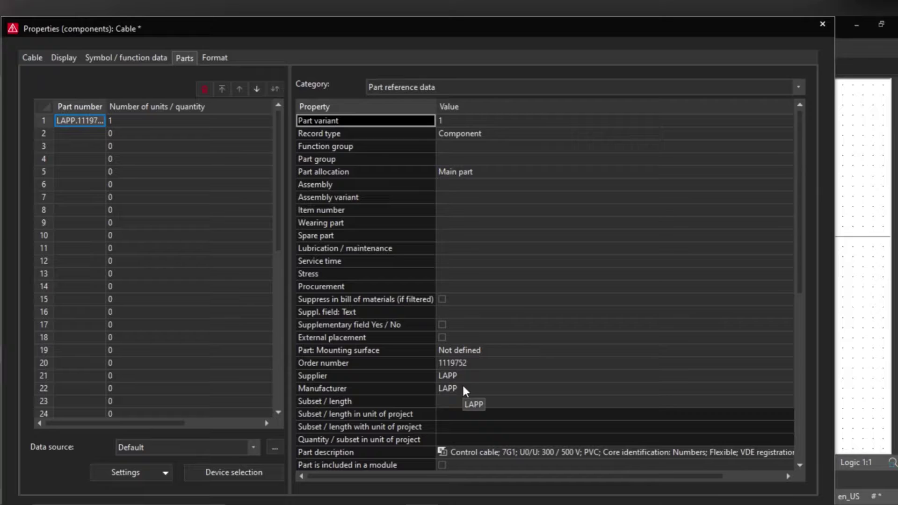
pyautogui.click(29, 58)
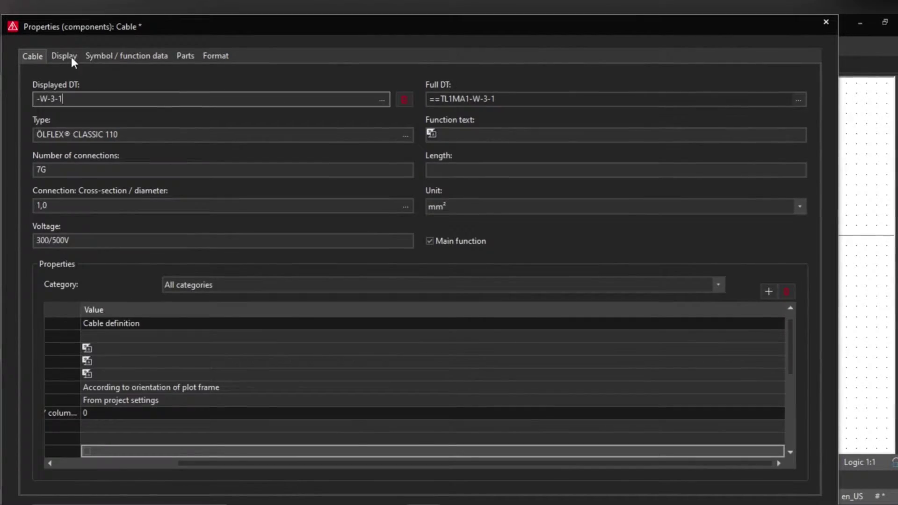
pyautogui.click(71, 57)
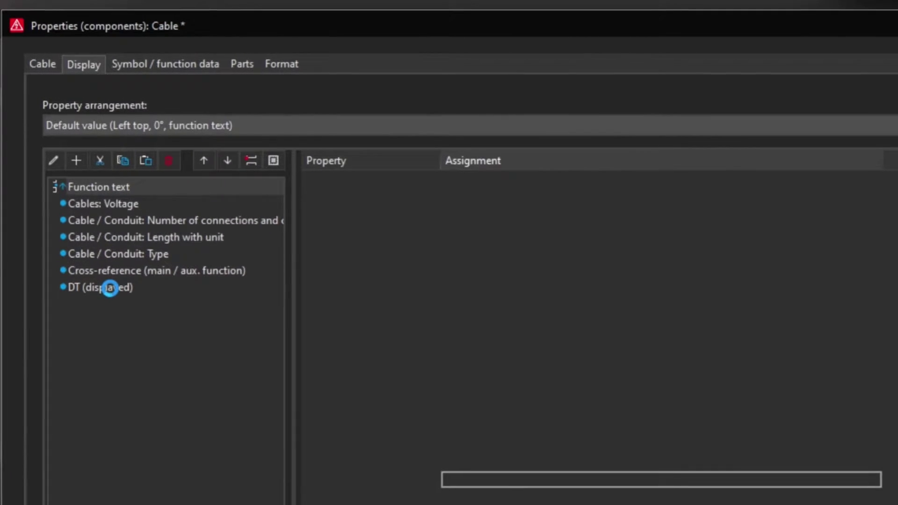
# Move DT (displayed) to the top of the cable label and dock it Below
pyautogui.click(110, 288)
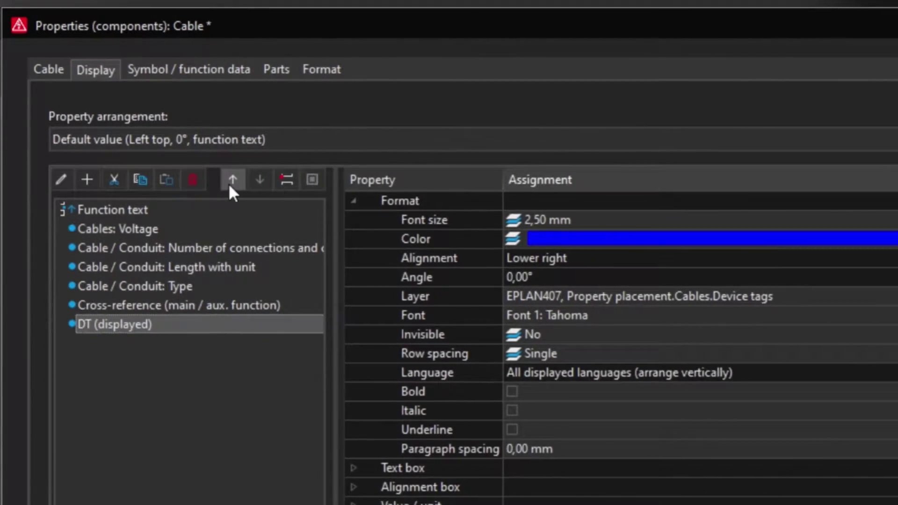
pyautogui.doubleClick(233, 180)
pyautogui.doubleClick(233, 180)
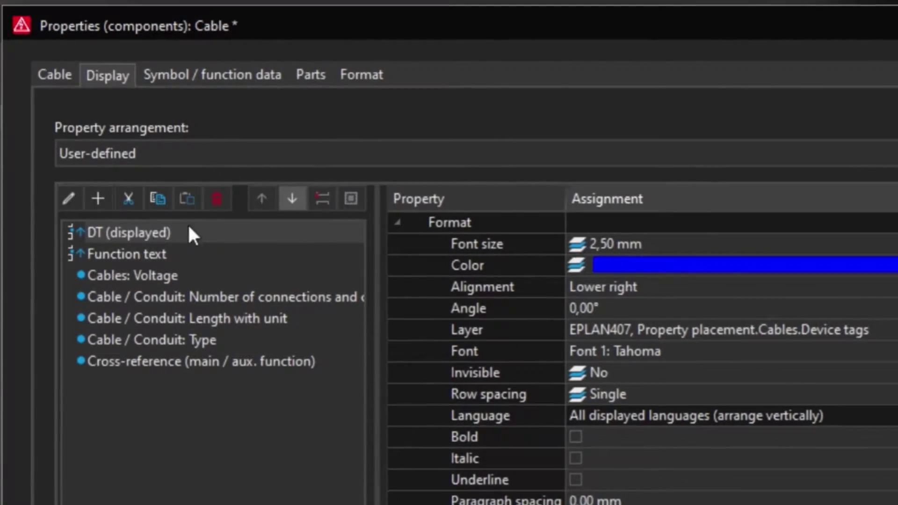
pyautogui.click(124, 254)
pyautogui.click(358, 200)
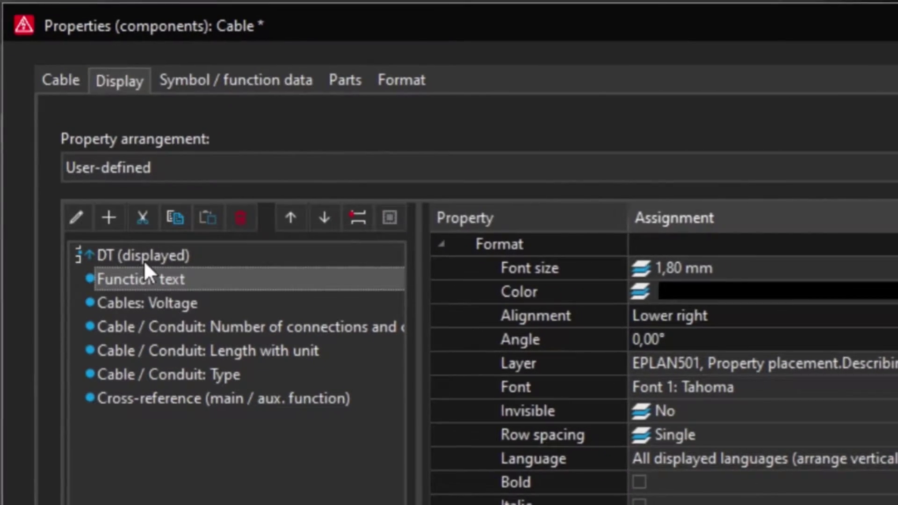
pyautogui.click(145, 260)
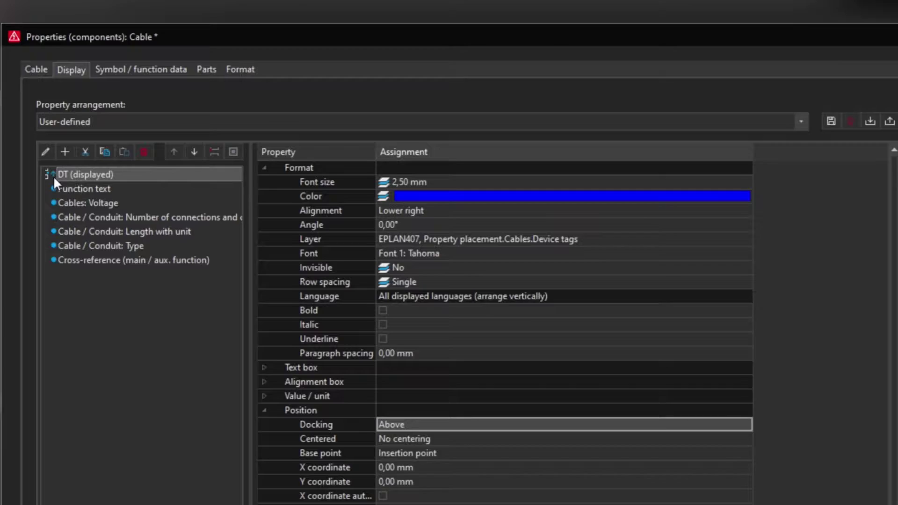
pyautogui.click(656, 379)
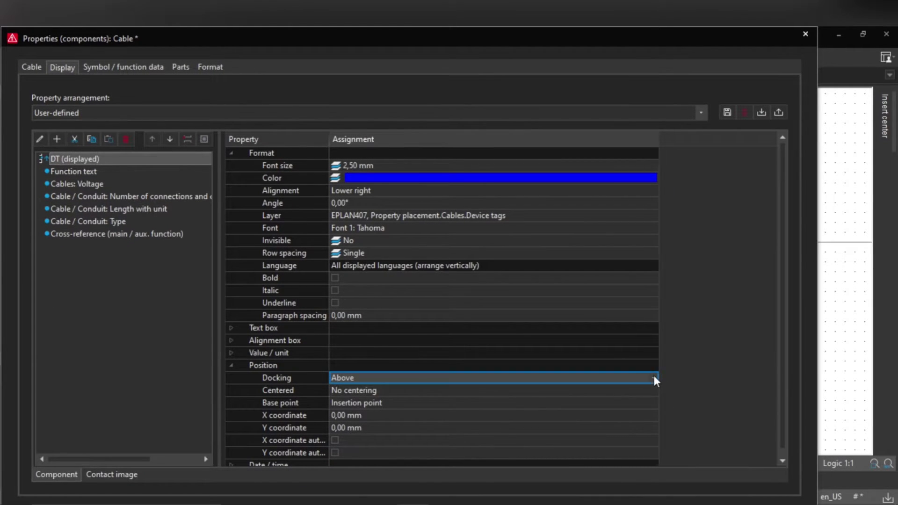
pyautogui.click(346, 391)
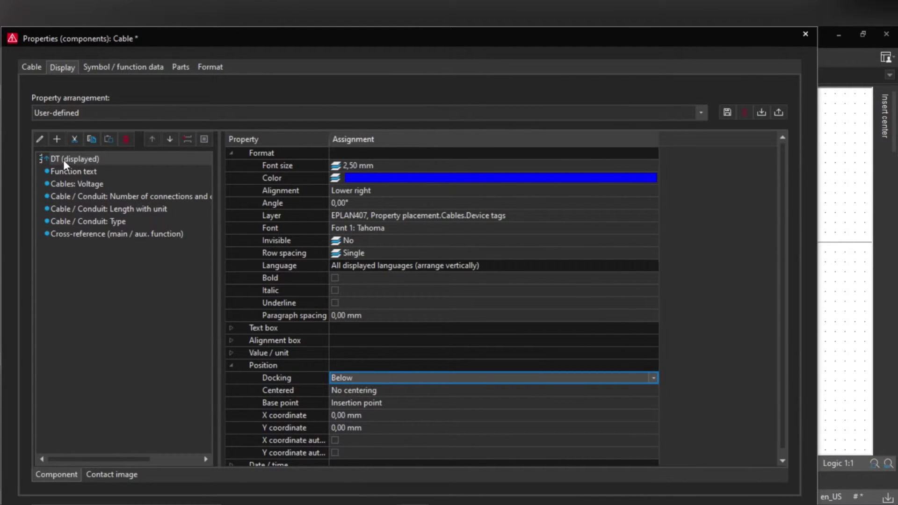
# Remove the Number of connections and Type entries from the cable label
pyautogui.click(123, 197)
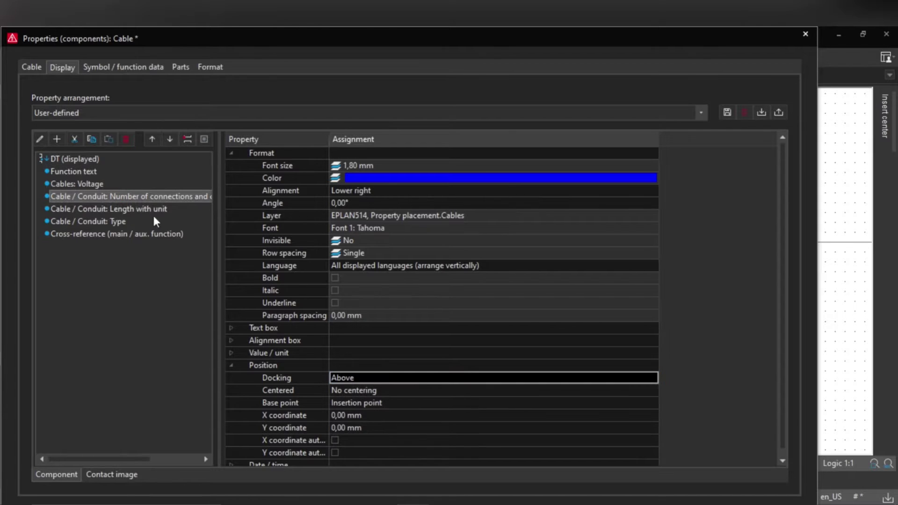
pyautogui.click(127, 139)
pyautogui.click(119, 208)
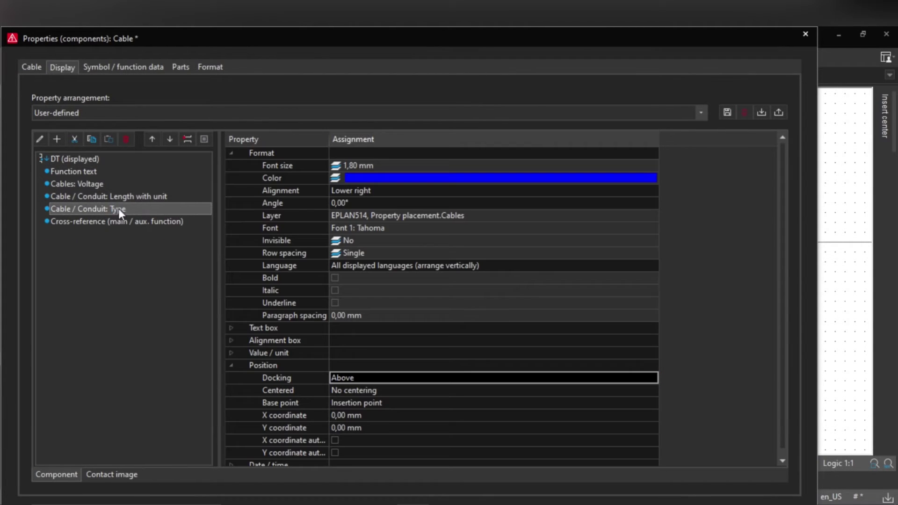
pyautogui.click(124, 139)
pyautogui.click(122, 232)
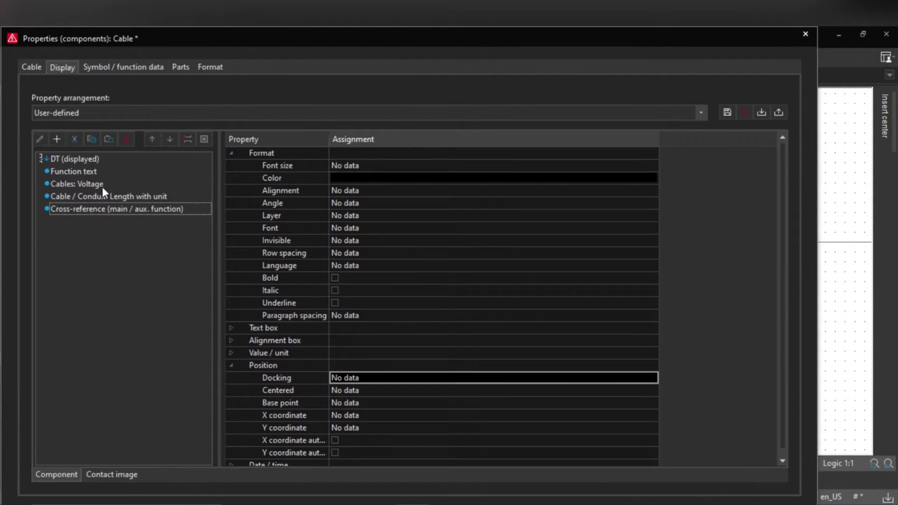
# Add the type, connections and cross-section property to the label and accept the cable properties
pyautogui.click(57, 139)
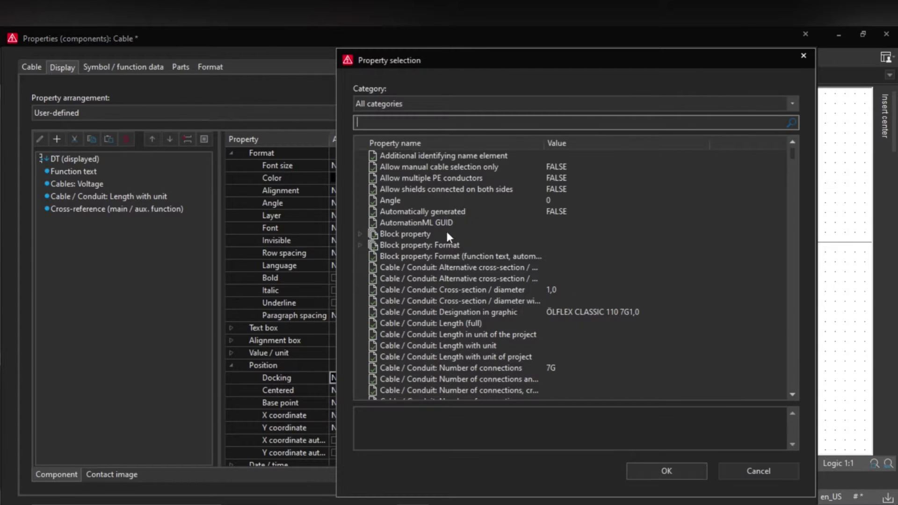
pyautogui.moveTo(545, 143); pyautogui.dragTo(604, 143)
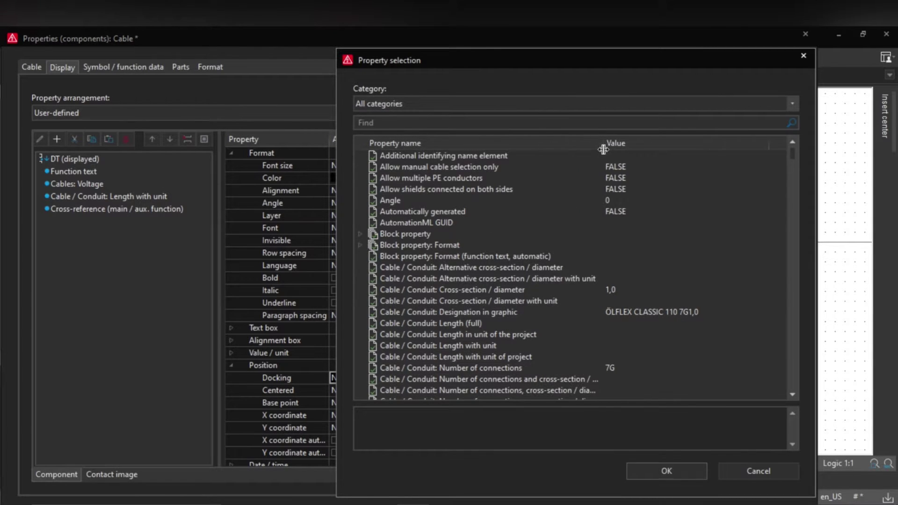
pyautogui.scroll(-1, 580, 266)
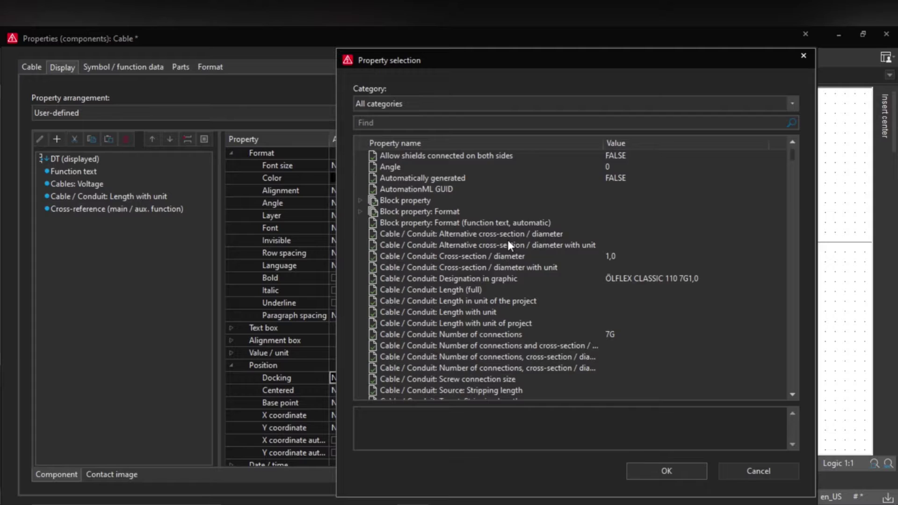
pyautogui.scroll(-2, 507, 240)
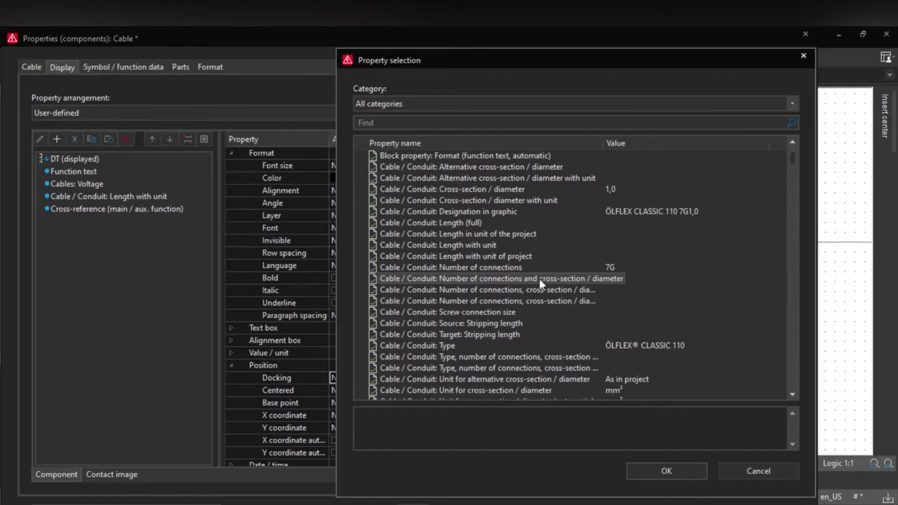
pyautogui.scroll(-2, 538, 278)
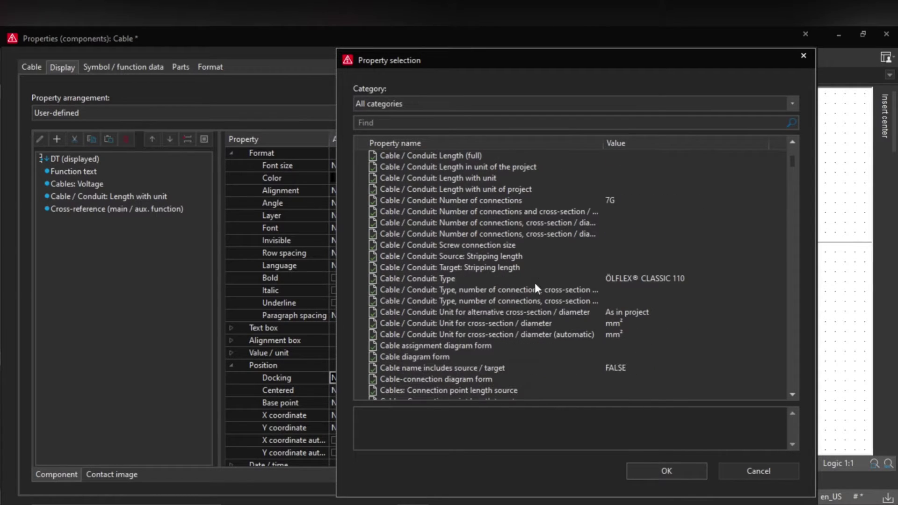
pyautogui.click(472, 302)
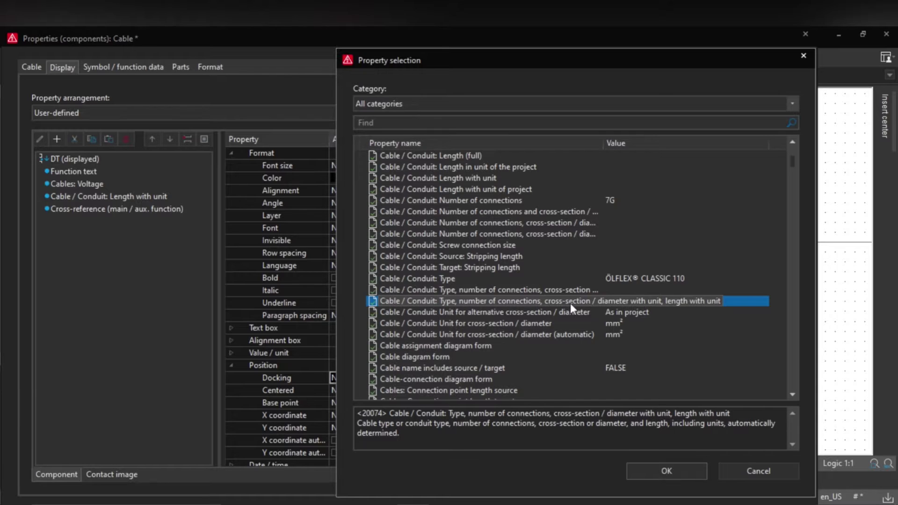
pyautogui.click(571, 290)
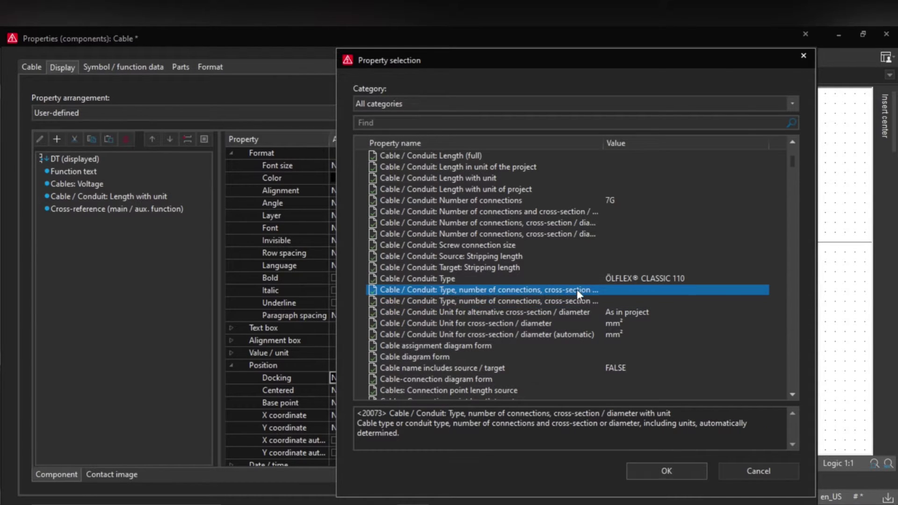
pyautogui.click(668, 470)
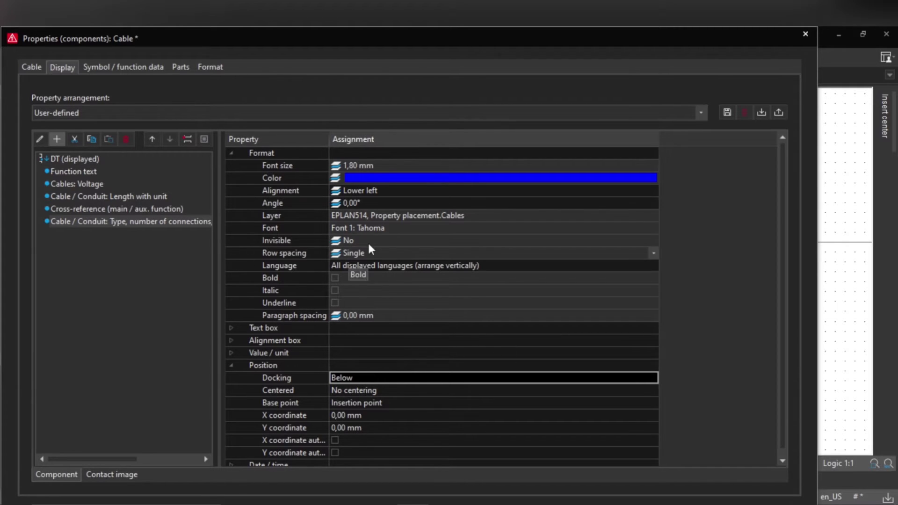
pyautogui.click(28, 68)
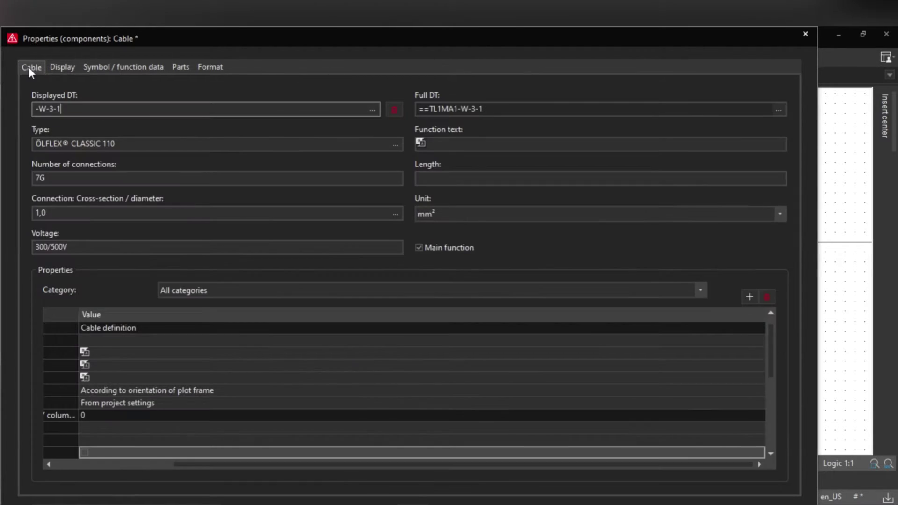
pyautogui.press('Return')
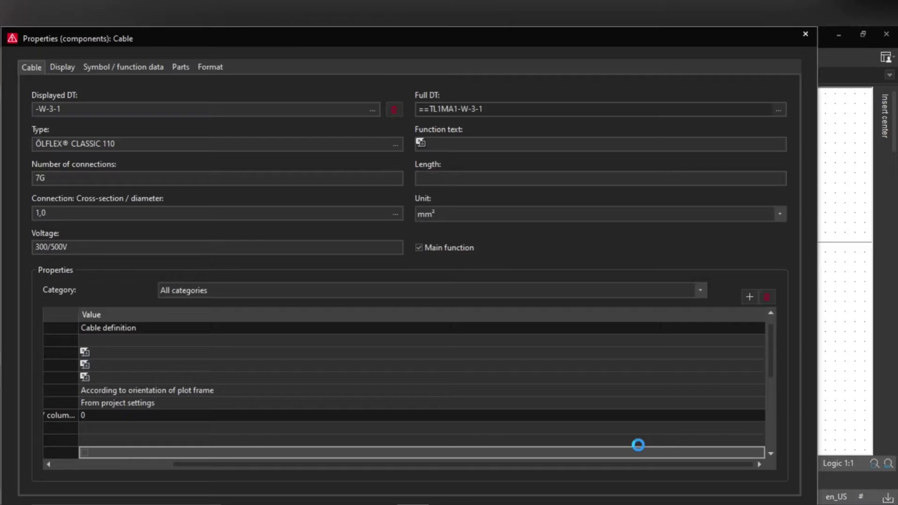
# Bring -X4:1 into view and select cable 3-1's cores 1 through GNYE PE in the navigator
pyautogui.scroll(2, 343, 263)
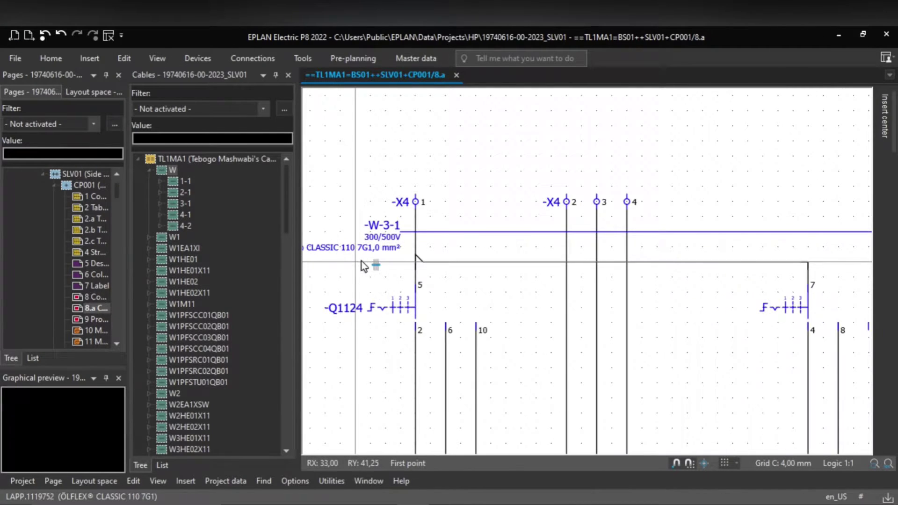
pyautogui.moveTo(363, 262); pyautogui.dragTo(594, 248, button='middle')
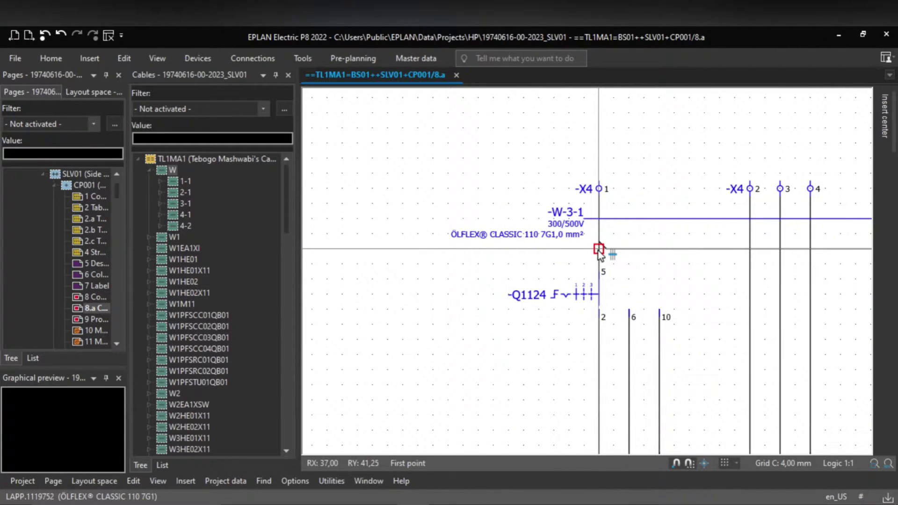
pyautogui.click(599, 249)
pyautogui.scroll(-1, 600, 253)
pyautogui.moveTo(599, 252); pyautogui.dragTo(477, 271, button='middle')
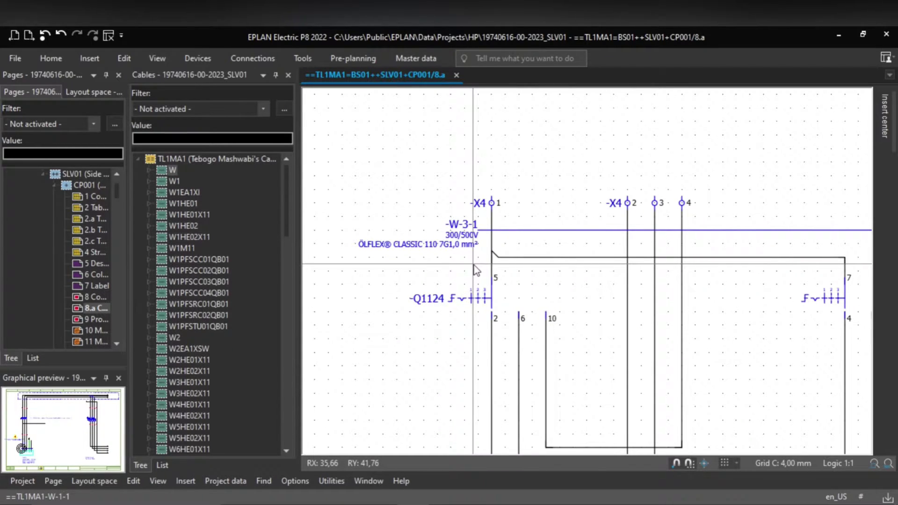
pyautogui.click(461, 231)
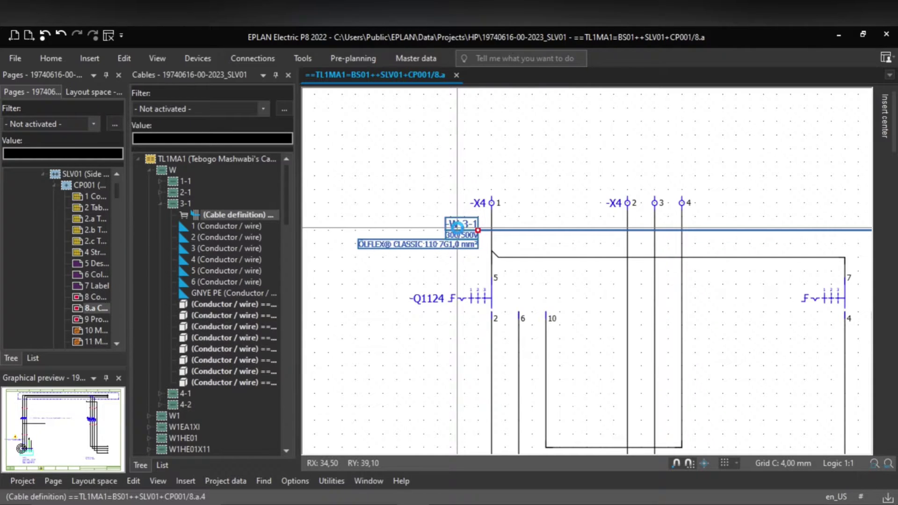
pyautogui.click(197, 226)
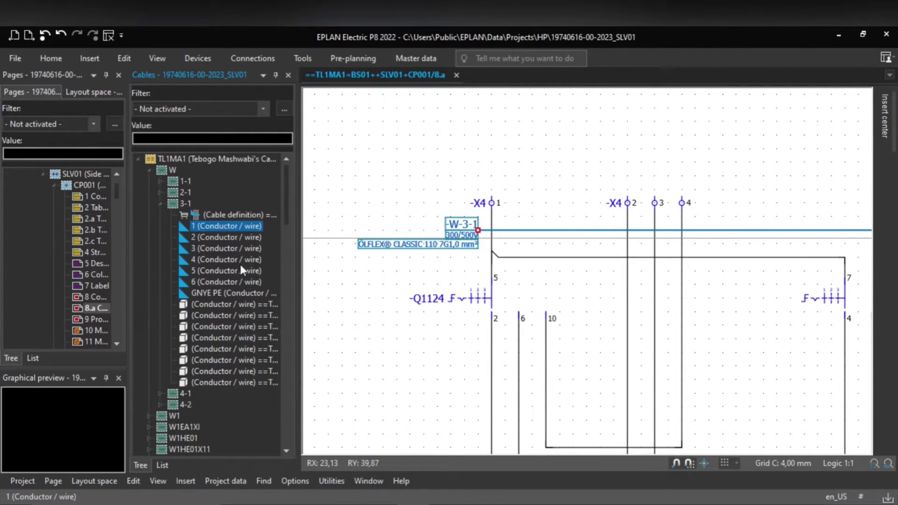
pyautogui.keyDown('shift'); pyautogui.click(243, 294); pyautogui.keyUp('shift')
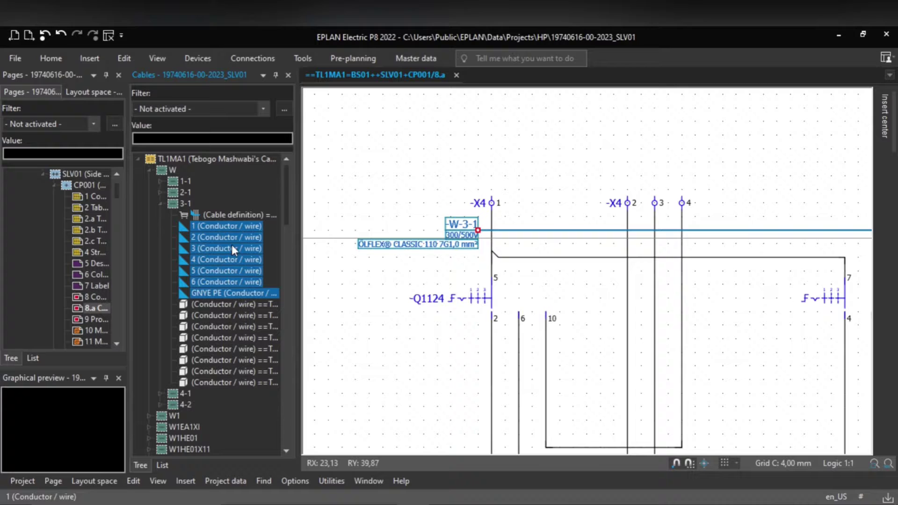
# Place cores 1–6 on terminals X4:1–X4:6 and the GNYE core on X4:PE
pyautogui.moveTo(226, 228); pyautogui.dragTo(512, 216)
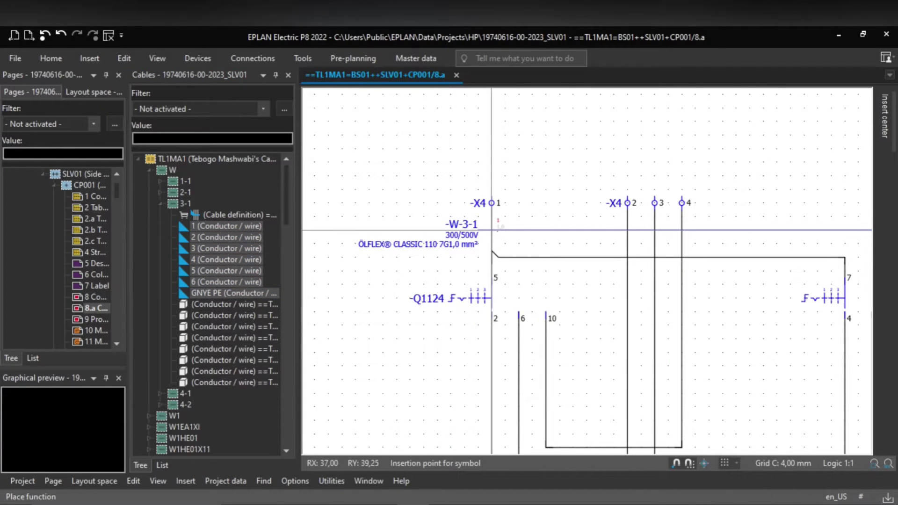
pyautogui.click(492, 230)
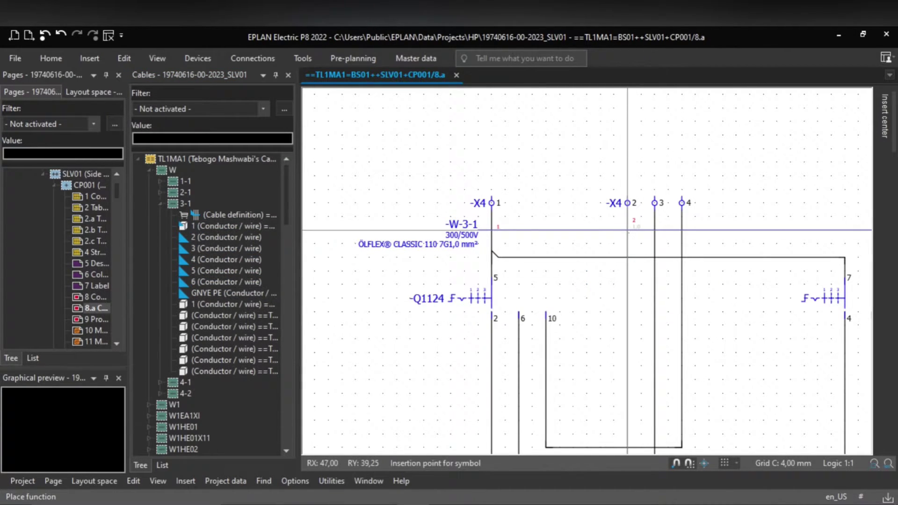
pyautogui.click(628, 229)
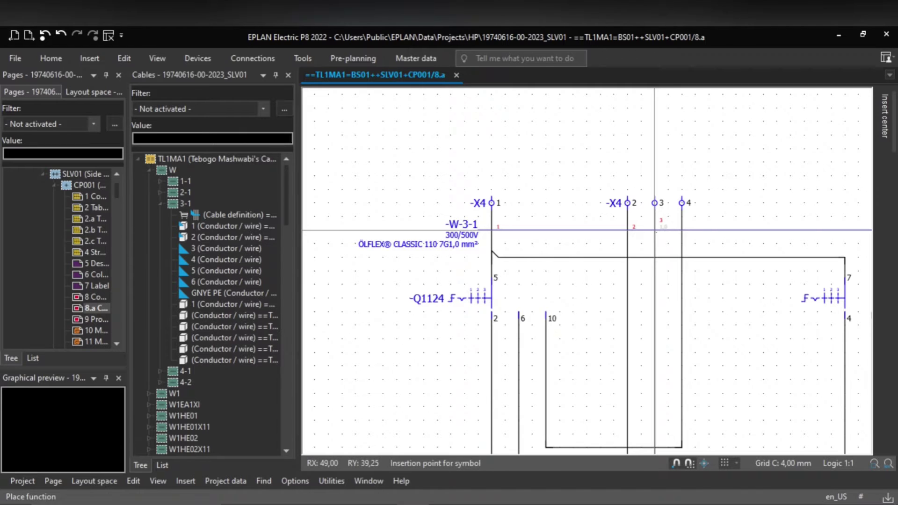
pyautogui.click(655, 230)
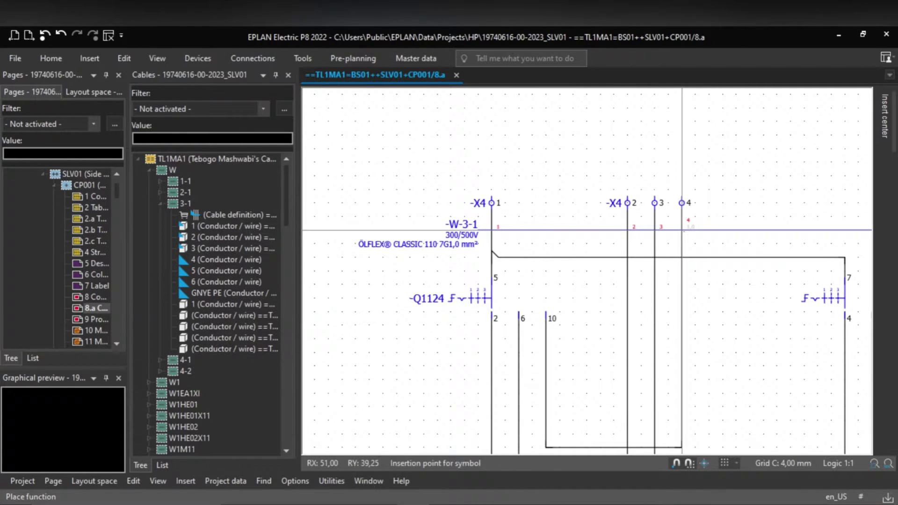
pyautogui.click(682, 230)
pyautogui.hscroll(5, 636, 251)
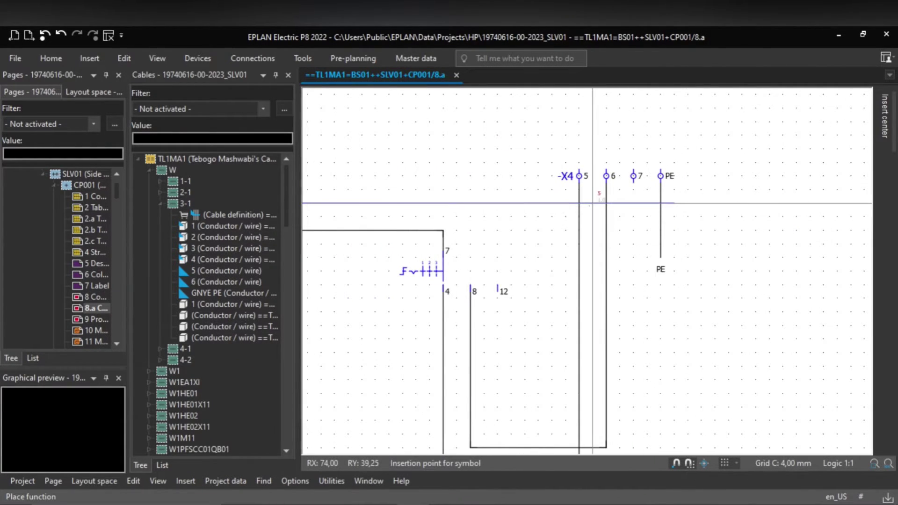
pyautogui.click(579, 203)
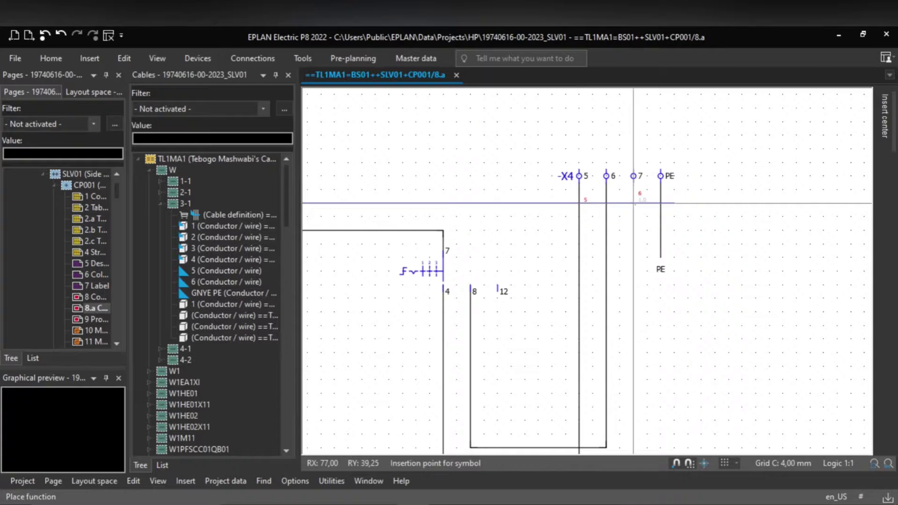
pyautogui.click(608, 206)
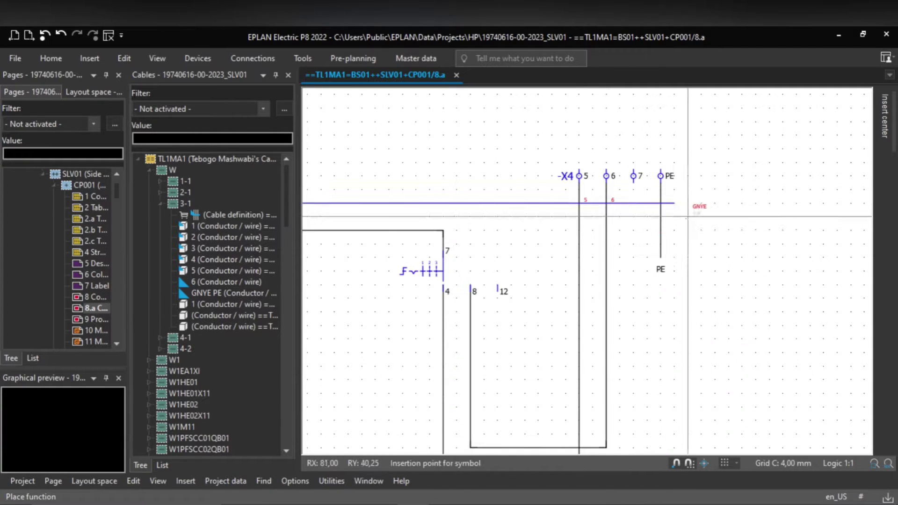
pyautogui.click(661, 203)
# Review the placed cores and check the GNYE PE conductor entries in the cable list
pyautogui.scroll(1, 701, 200)
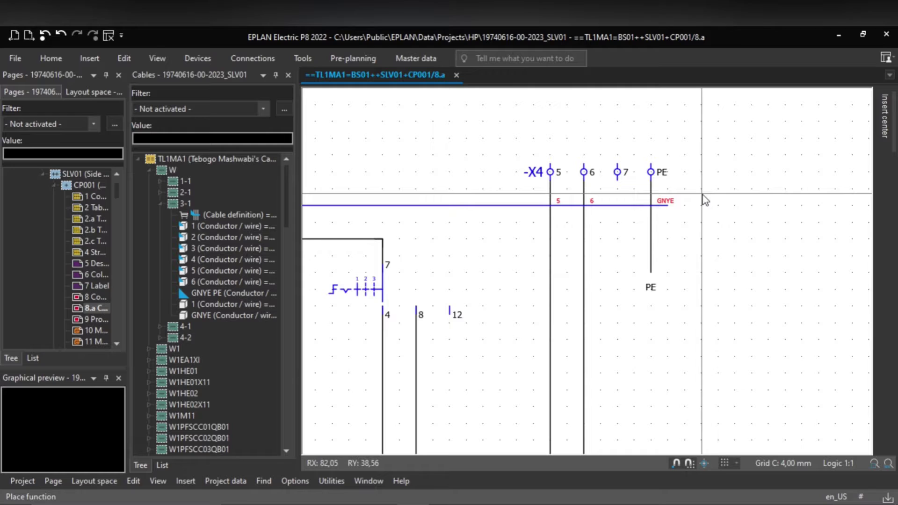
pyautogui.scroll(-1, 675, 202)
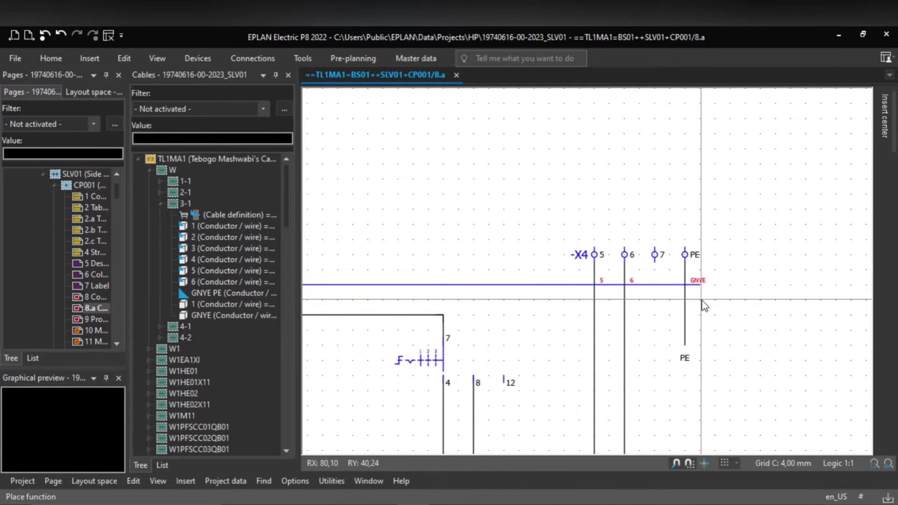
pyautogui.scroll(-1, 470, 283)
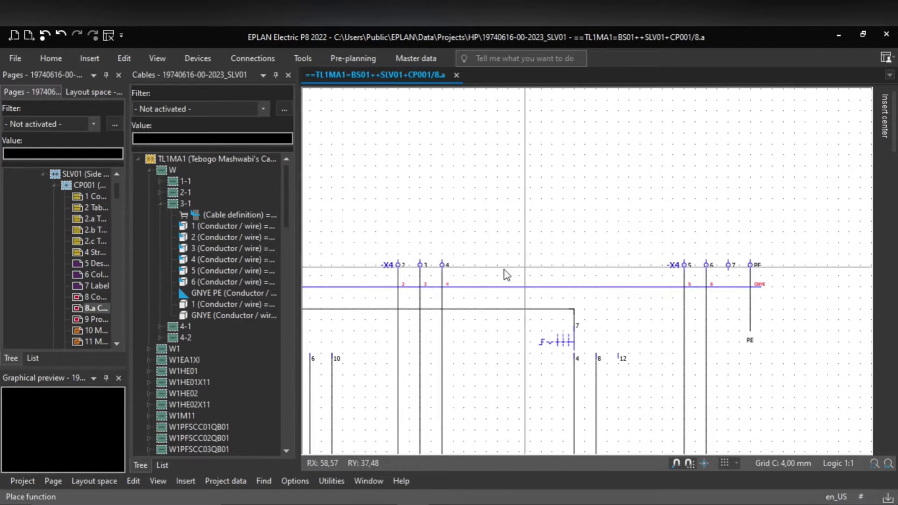
pyautogui.moveTo(489, 227); pyautogui.dragTo(602, 227, button='middle')
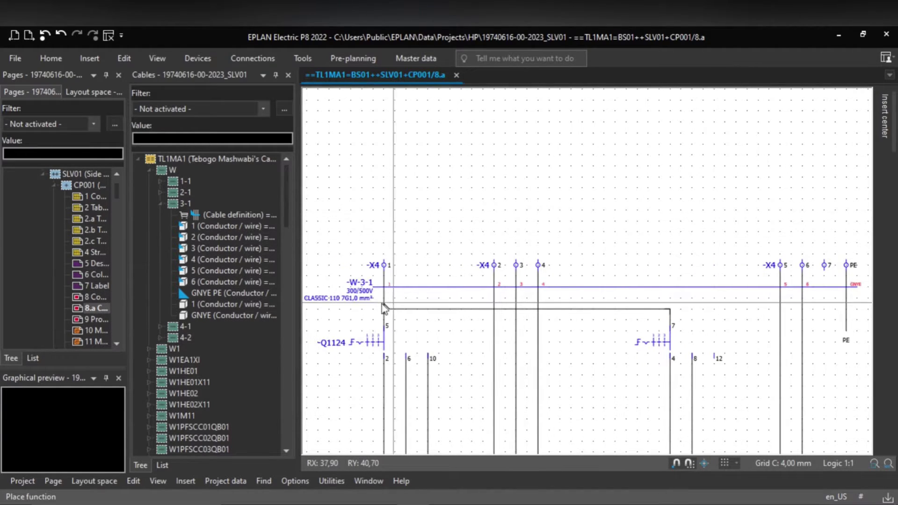
pyautogui.scroll(2, 383, 301)
pyautogui.scroll(1, 445, 281)
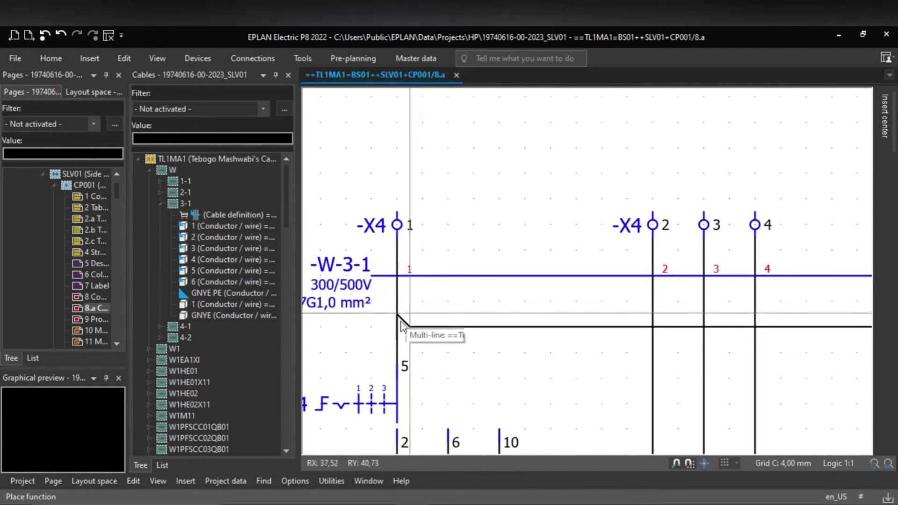
pyautogui.click(209, 294)
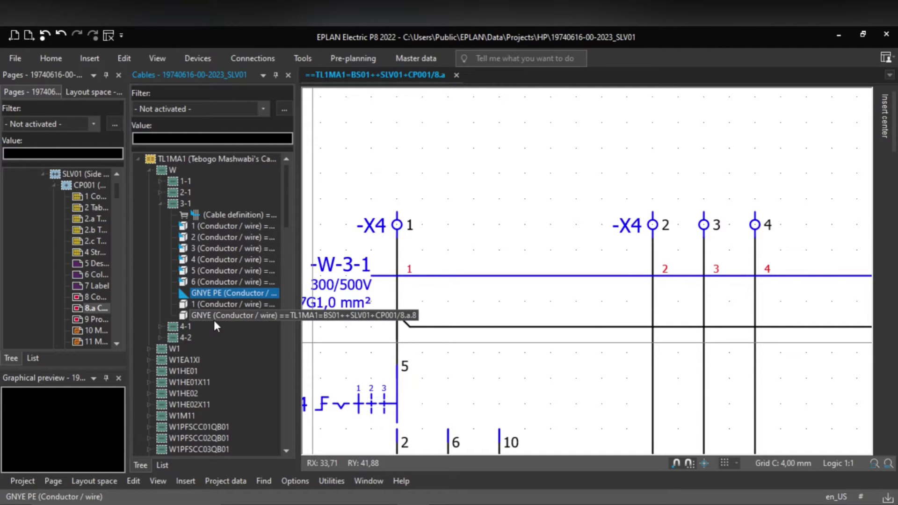
pyautogui.click(214, 305)
pyautogui.scroll(-2, 496, 341)
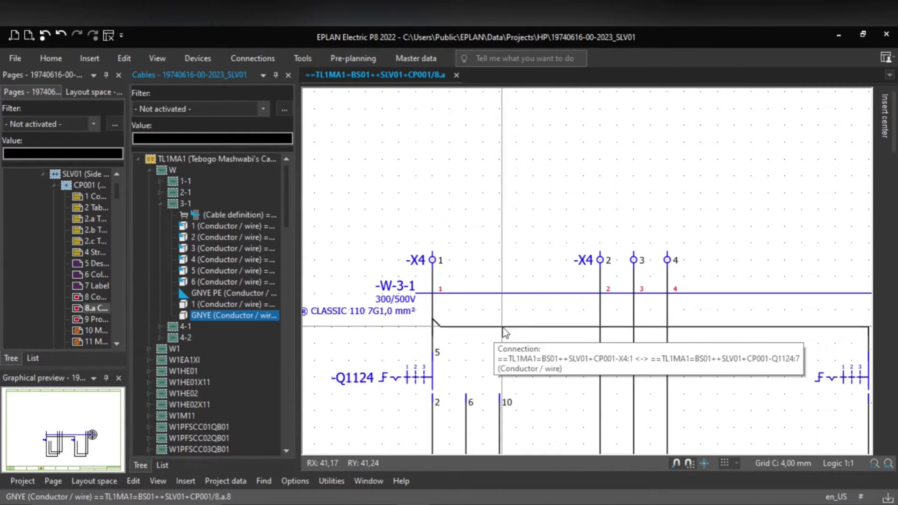
pyautogui.scroll(-1, 532, 347)
pyautogui.scroll(1, 534, 332)
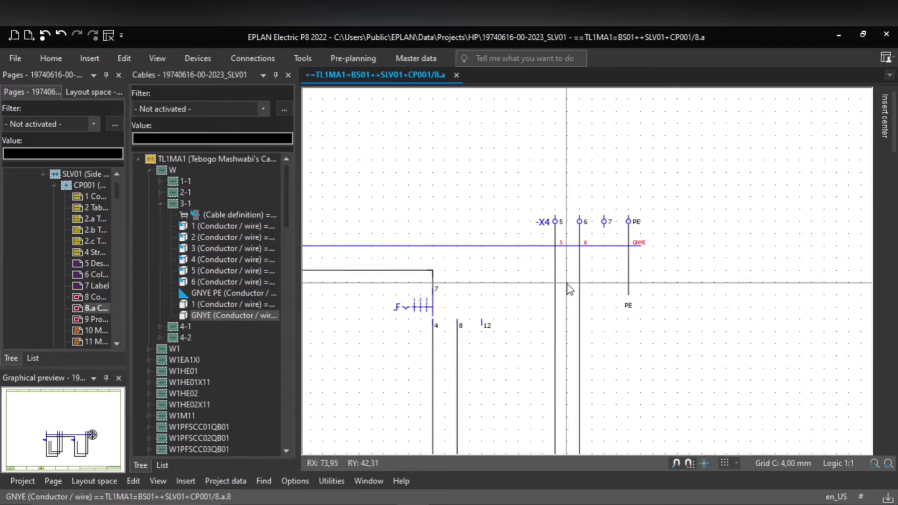
pyautogui.scroll(2, 567, 287)
# Try placing the GNYE PE core at X4:PE again, then cancel the extra placement
pyautogui.moveTo(641, 280); pyautogui.dragTo(576, 307, button='middle')
pyautogui.click(188, 292)
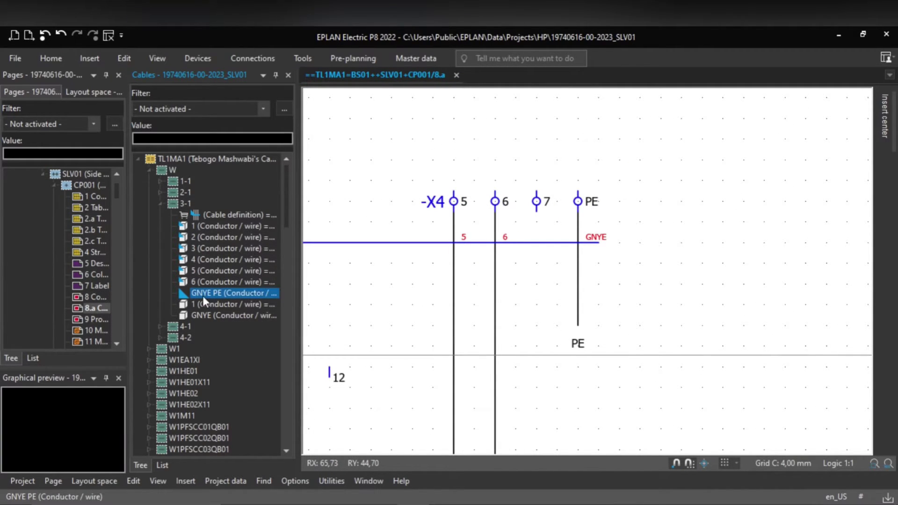
pyautogui.moveTo(196, 300); pyautogui.dragTo(579, 243)
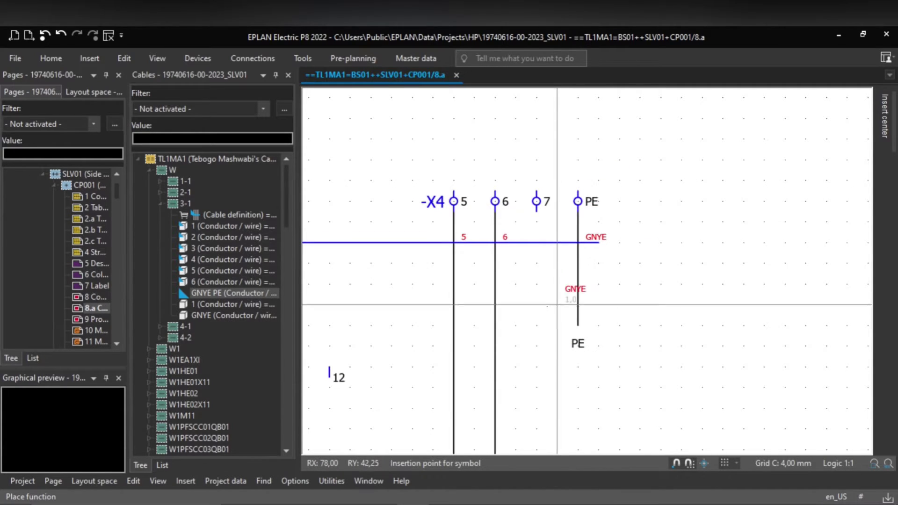
pyautogui.click(578, 242)
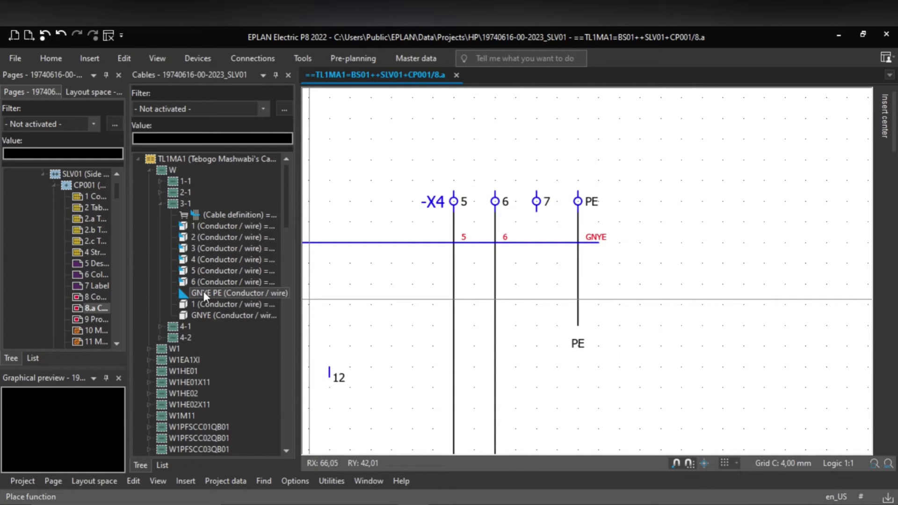
pyautogui.moveTo(204, 293); pyautogui.dragTo(612, 245)
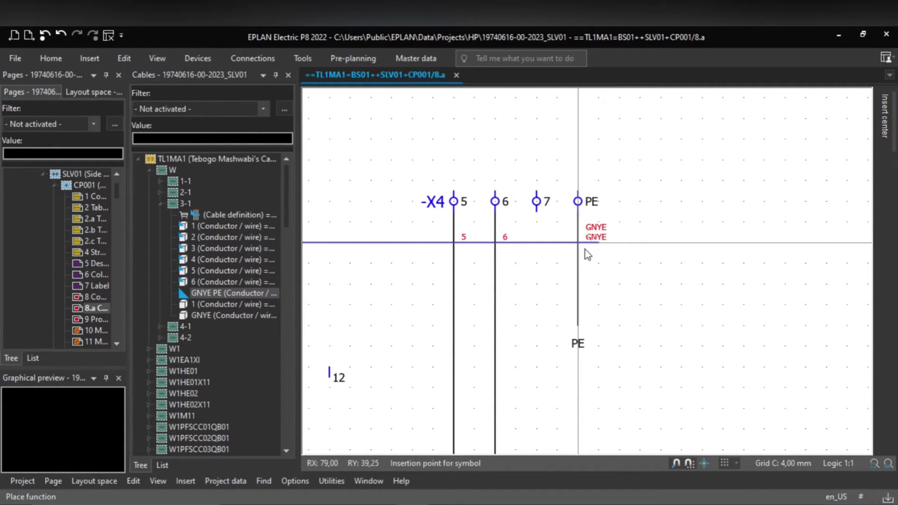
pyautogui.press('Escape')
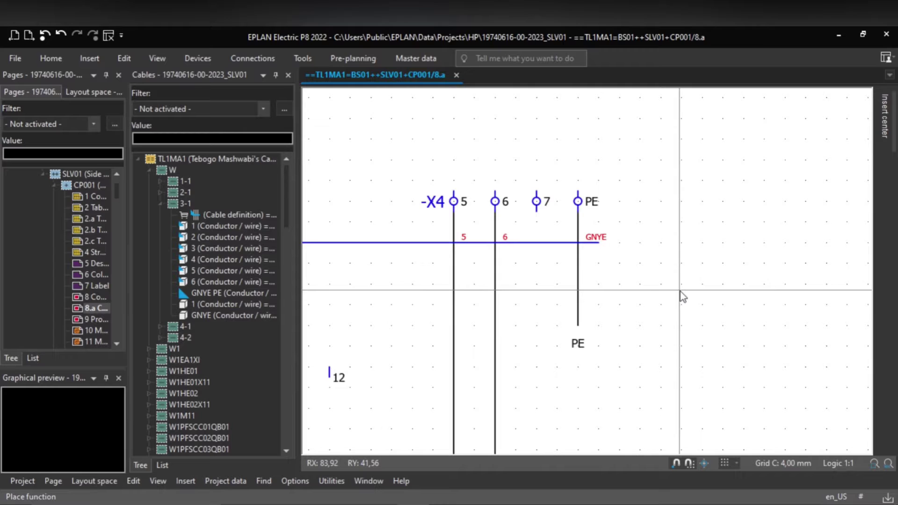
pyautogui.scroll(-1, 618, 279)
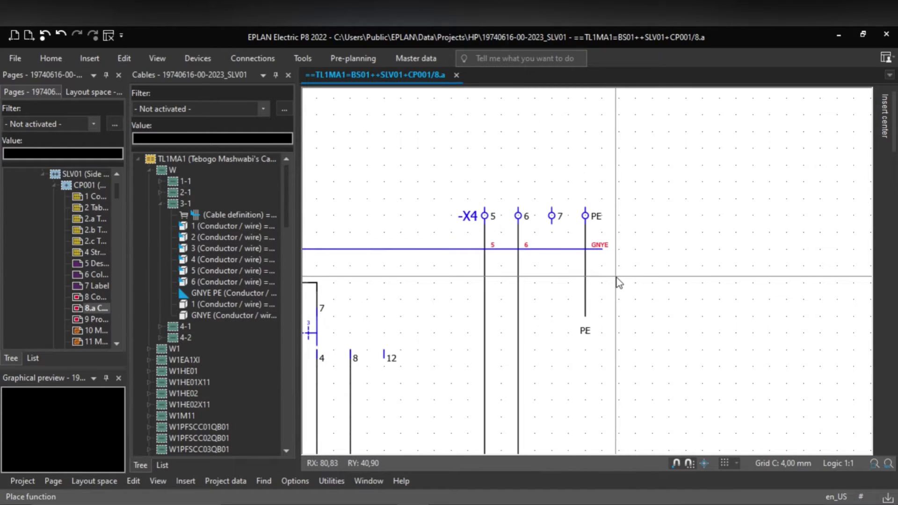
pyautogui.scroll(1, 618, 280)
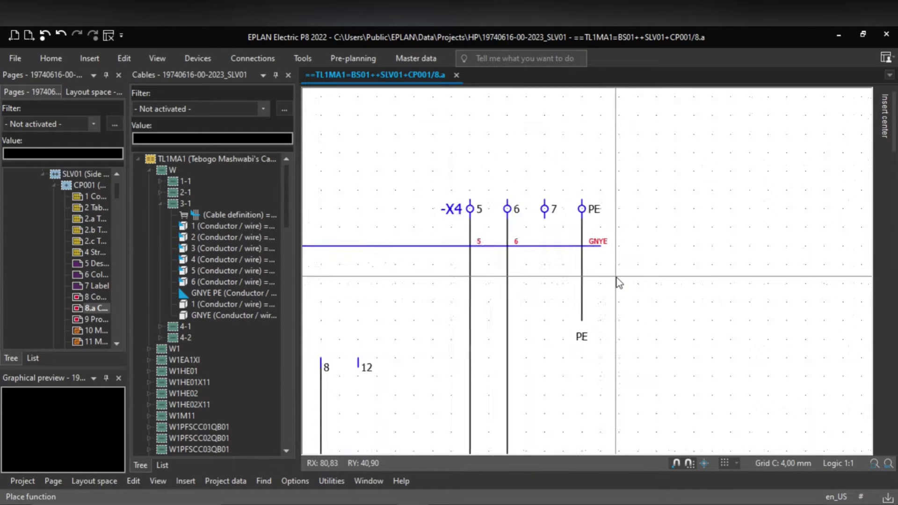
# Give terminal X4:PE the function definition 'PE terminal with rail contact, 2 connection points'
pyautogui.click(588, 207)
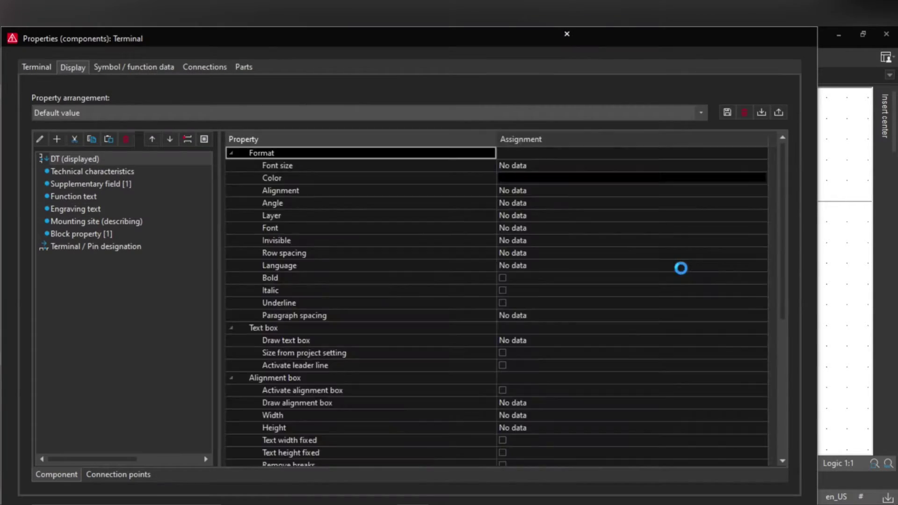
pyautogui.click(39, 66)
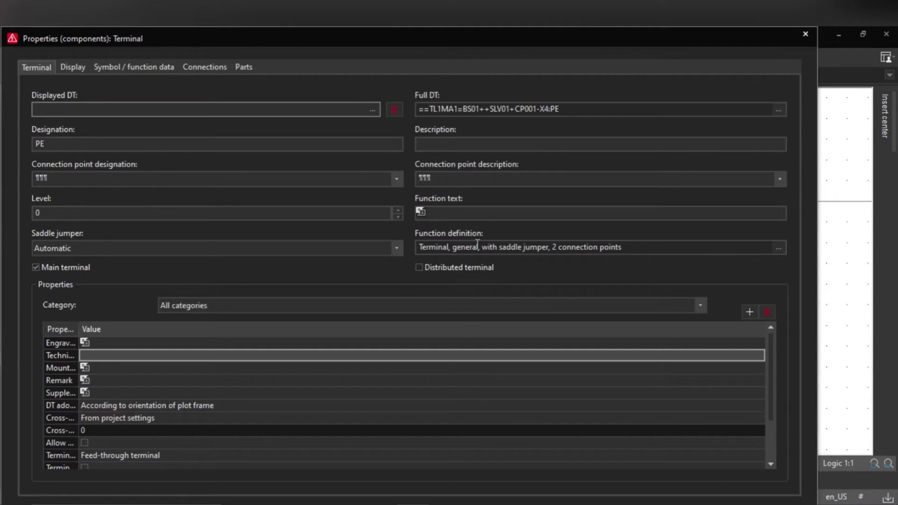
pyautogui.click(778, 248)
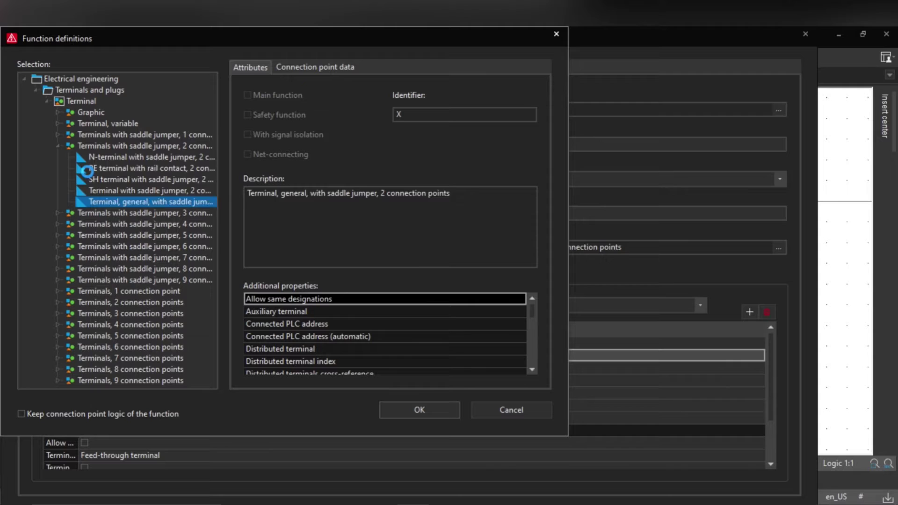
pyautogui.click(87, 169)
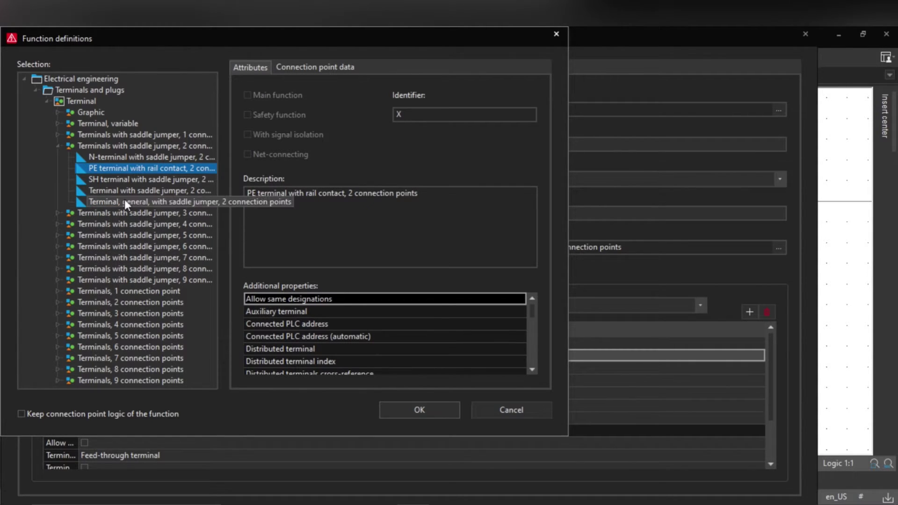
pyautogui.click(418, 412)
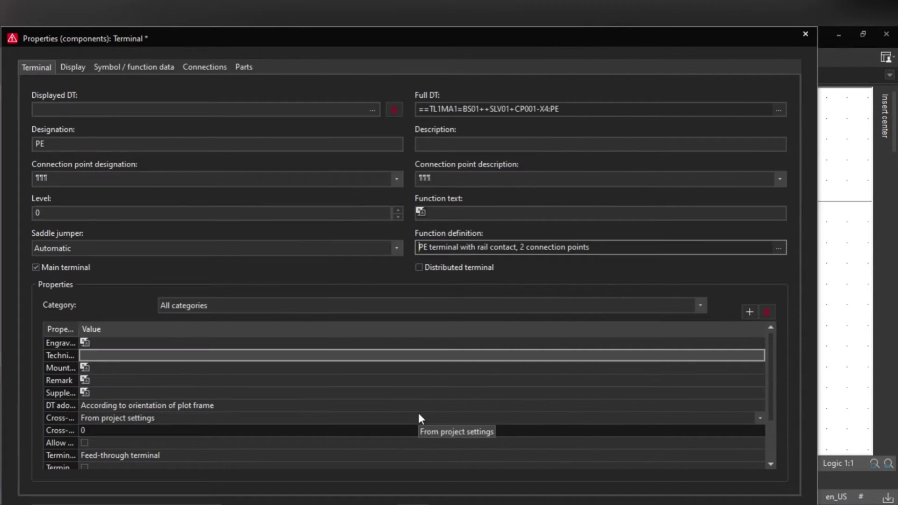
pyautogui.press('Return')
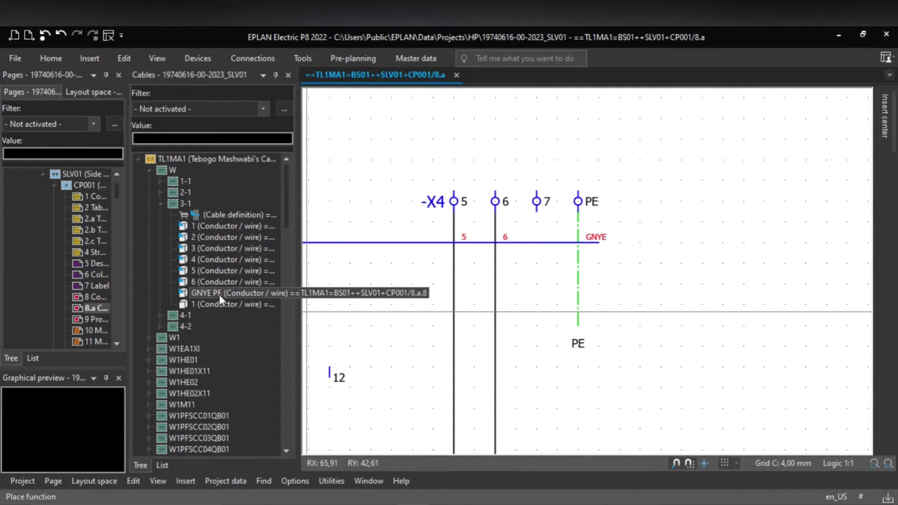
# Place the pending function at the wire end near the -X4 terminals
pyautogui.scroll(-2, 608, 251)
pyautogui.scroll(-1, 608, 255)
pyautogui.scroll(-2, 571, 261)
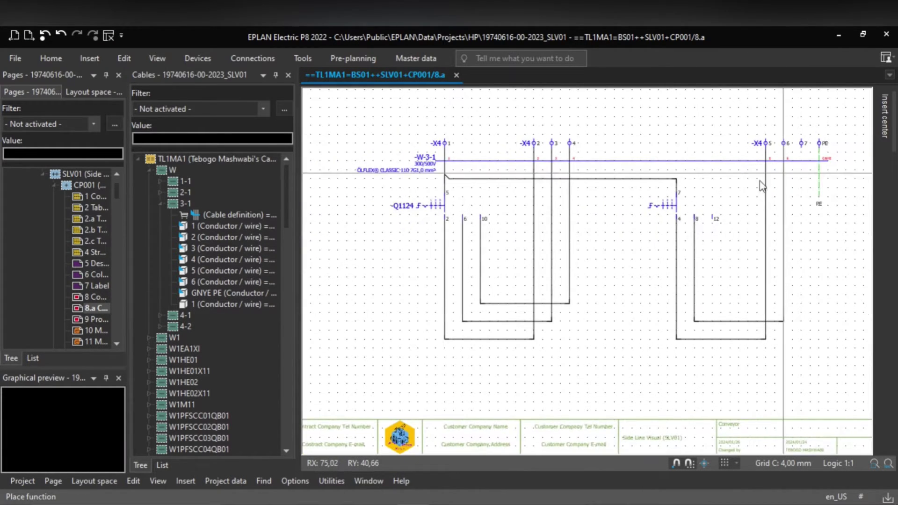
pyautogui.scroll(1, 682, 221)
pyautogui.scroll(1, 641, 229)
pyautogui.click(642, 229)
pyautogui.scroll(-1, 642, 230)
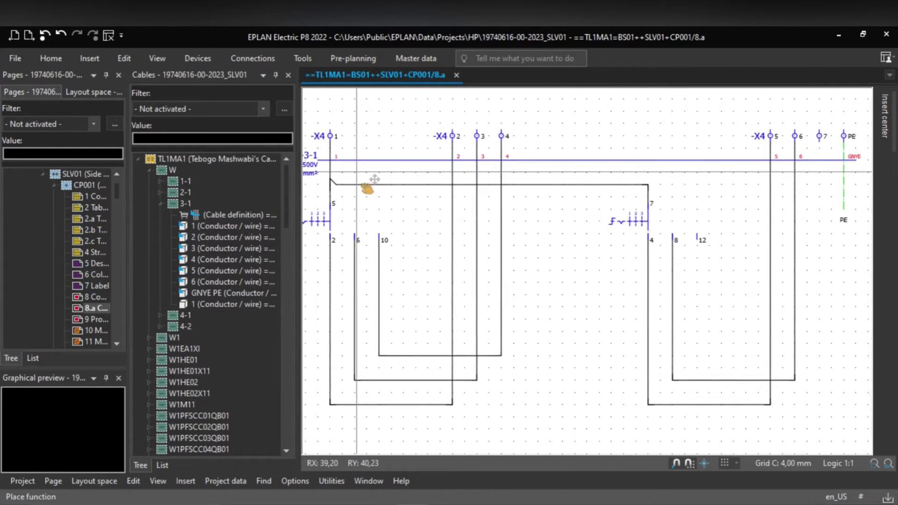
pyautogui.scroll(1, 369, 185)
# Drop cable 3-1's extra core 1 onto the wire from -X4 terminal 1
pyautogui.click(185, 228)
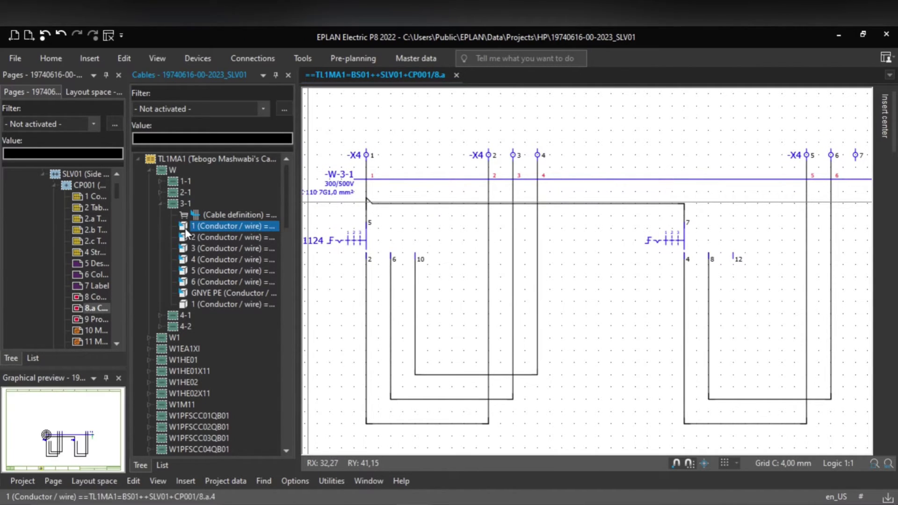
pyautogui.click(206, 303)
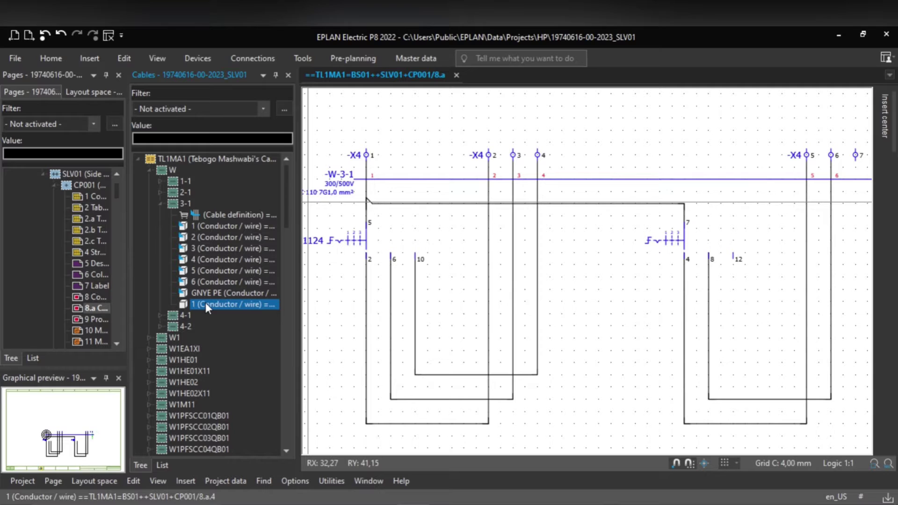
pyautogui.scroll(2, 411, 193)
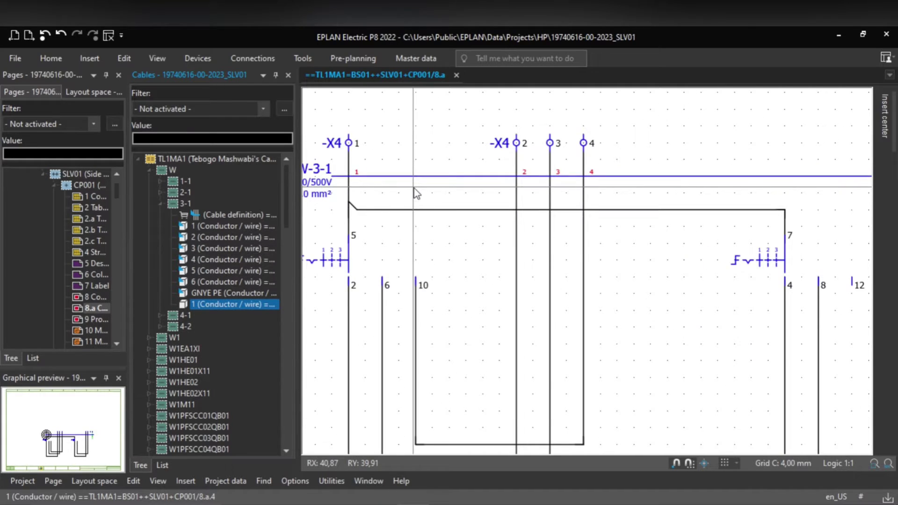
pyautogui.moveTo(415, 194); pyautogui.dragTo(445, 283, button='middle')
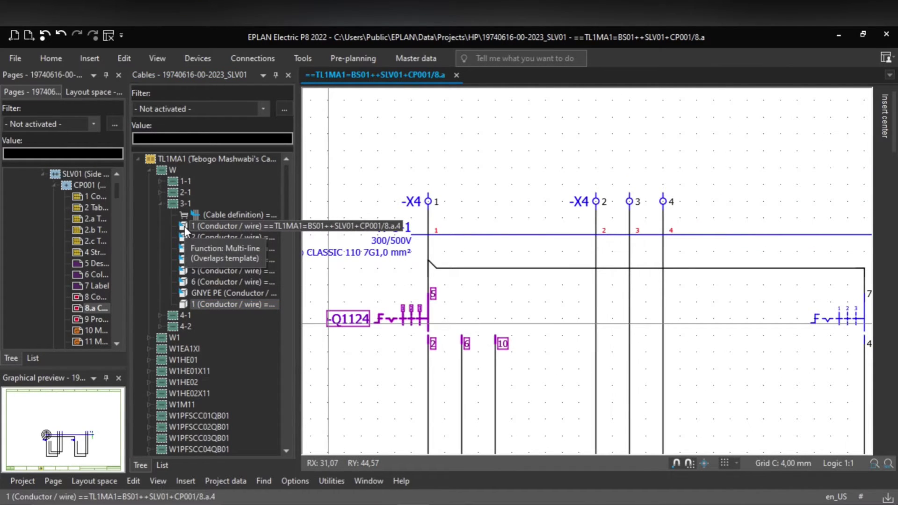
pyautogui.moveTo(184, 226)
pyautogui.mouseDown()
pyautogui.moveTo(345, 243)
pyautogui.moveTo(480, 234)
pyautogui.mouseUp()
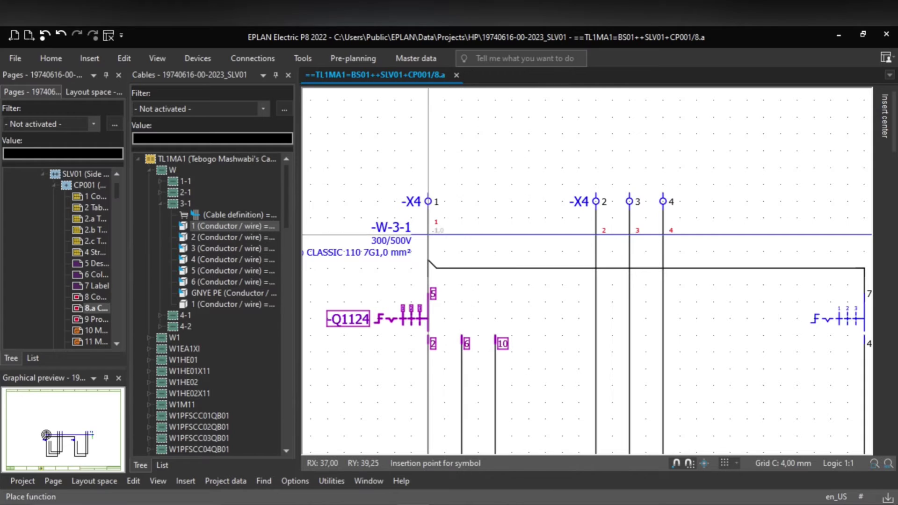
pyautogui.click(548, 235)
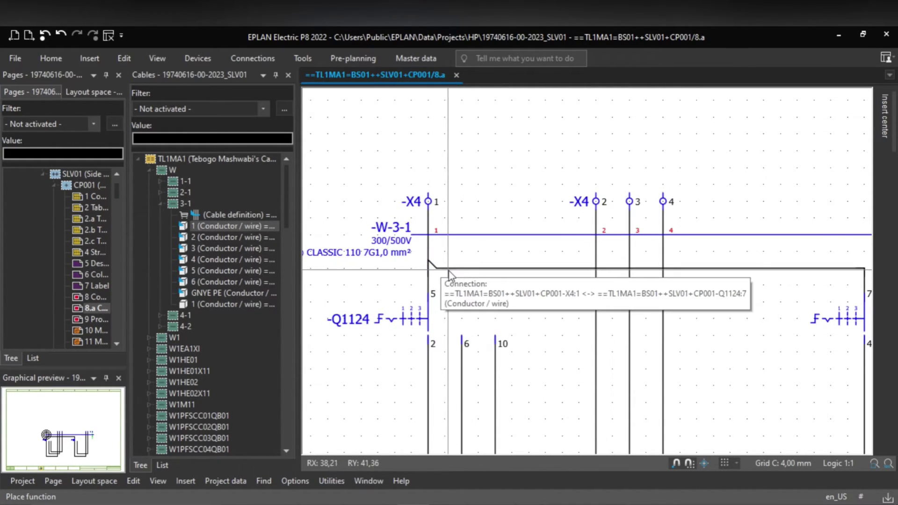
pyautogui.scroll(-1, 456, 283)
pyautogui.moveTo(457, 283)
pyautogui.mouseDown(button='middle')
pyautogui.moveTo(412, 173)
pyautogui.moveTo(405, 218)
pyautogui.mouseUp(button='middle')
pyautogui.scroll(-2, 435, 231)
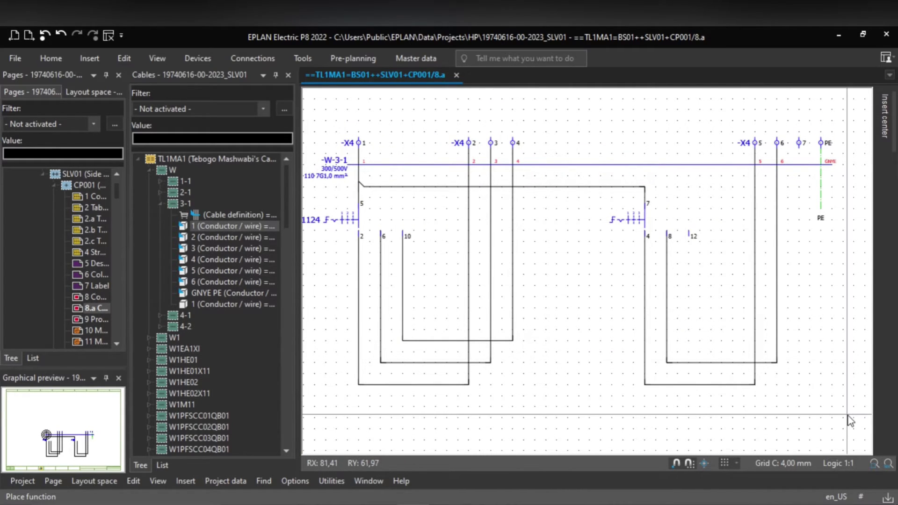
# Snip the schematic and sketch core 1's intended route from X4:1 in red pen
pyautogui.press('super+shift+s')
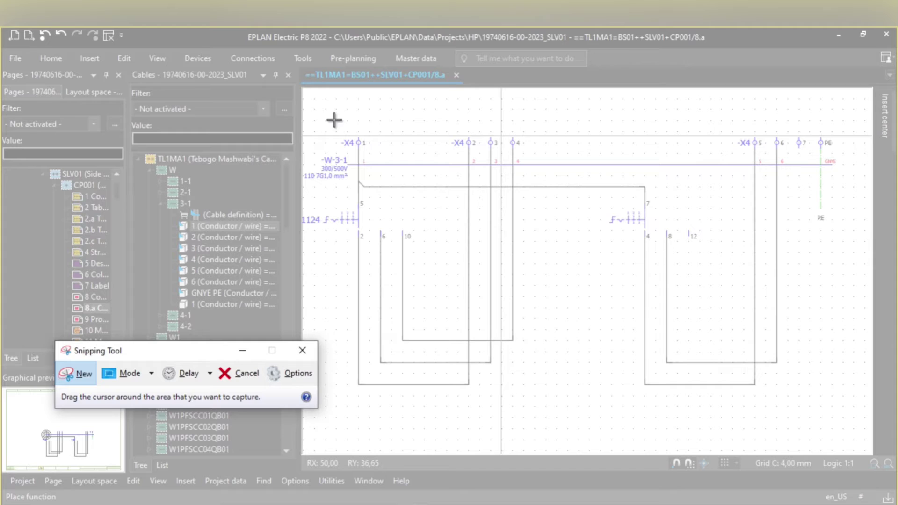
pyautogui.moveTo(312, 115); pyautogui.dragTo(847, 410)
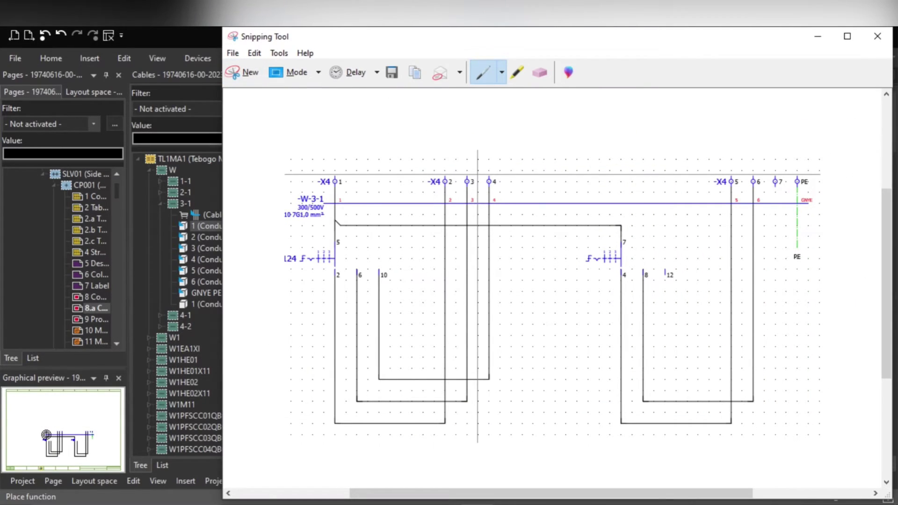
pyautogui.click(501, 72)
pyautogui.click(508, 92)
pyautogui.scroll(1, 335, 216)
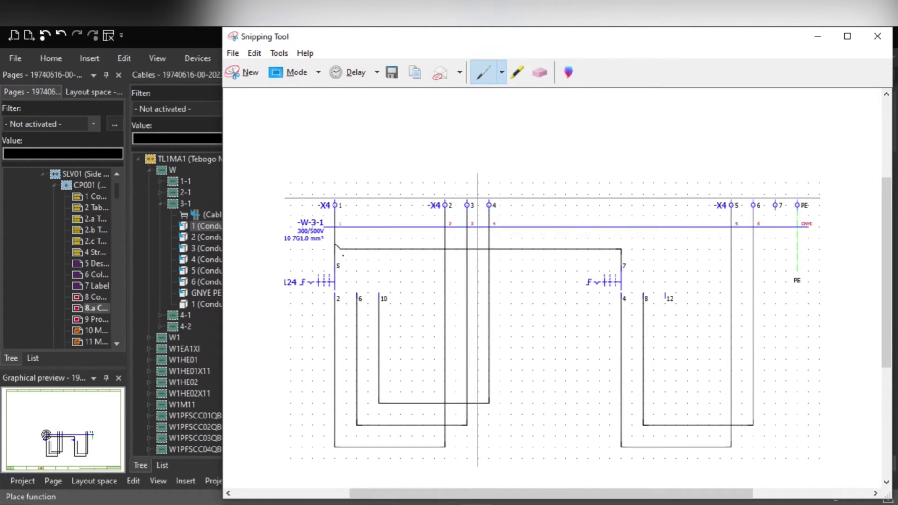
pyautogui.scroll(-1, 343, 256)
pyautogui.scroll(-1, 326, 218)
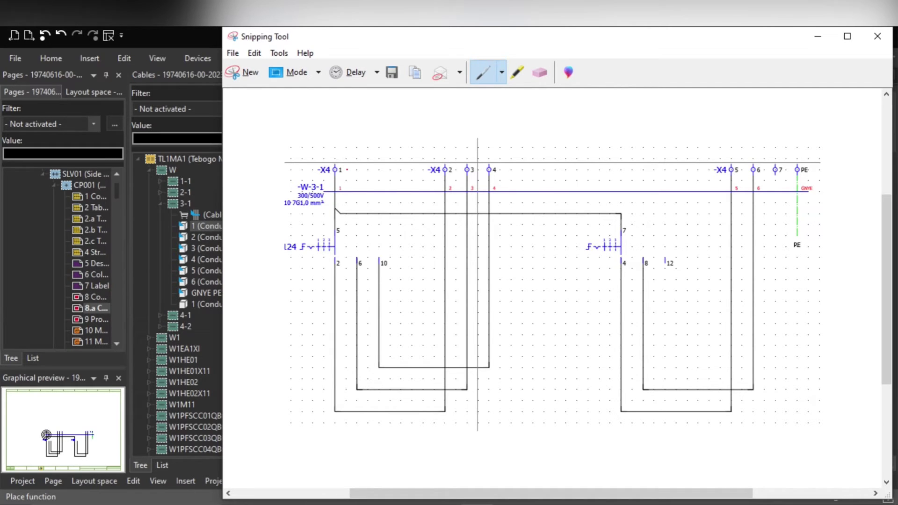
pyautogui.moveTo(347, 170)
pyautogui.mouseDown()
pyautogui.moveTo(349, 195)
pyautogui.moveTo(404, 221)
pyautogui.moveTo(560, 230)
pyautogui.moveTo(637, 220)
pyautogui.moveTo(637, 250)
pyautogui.moveTo(652, 231)
pyautogui.mouseUp()
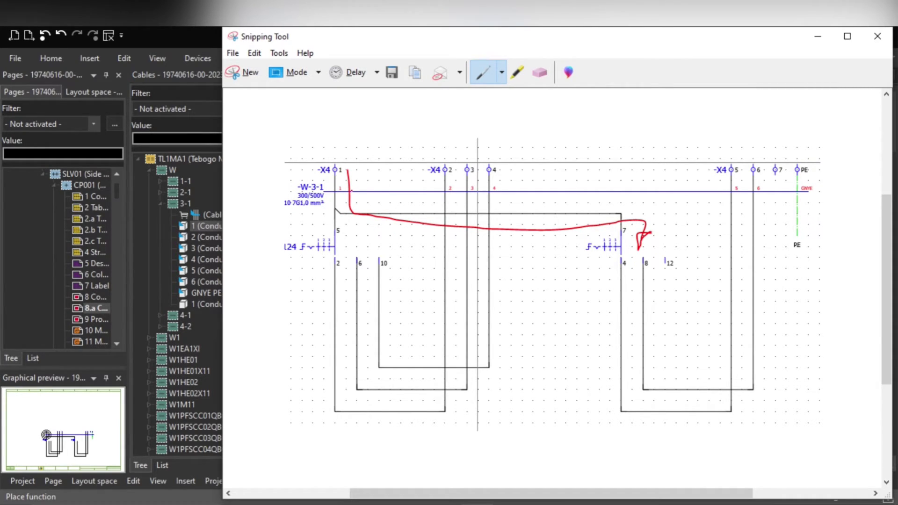
pyautogui.moveTo(349, 188)
pyautogui.mouseDown()
pyautogui.moveTo(341, 230)
pyautogui.moveTo(363, 227)
pyautogui.mouseUp()
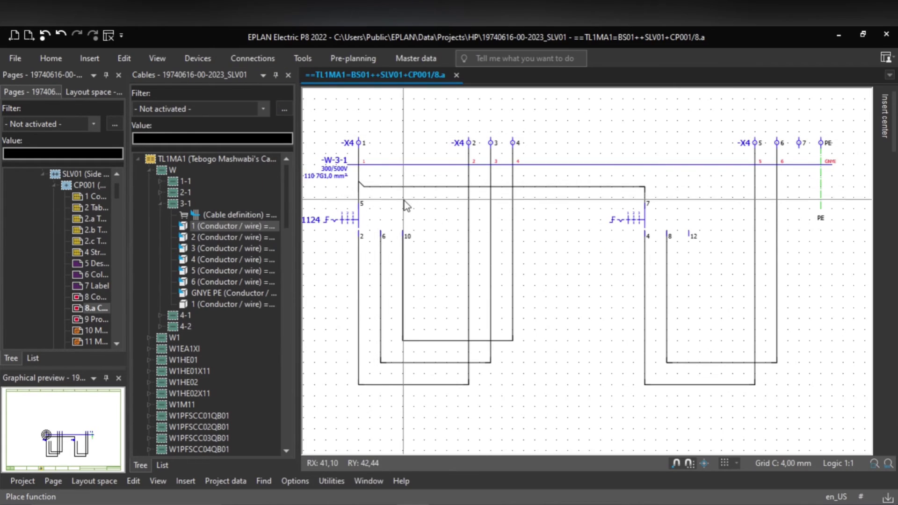
# Insert a T-node right with '1st target above, 2nd target right' at core 1's corner
pyautogui.scroll(2, 367, 188)
pyautogui.scroll(1, 362, 190)
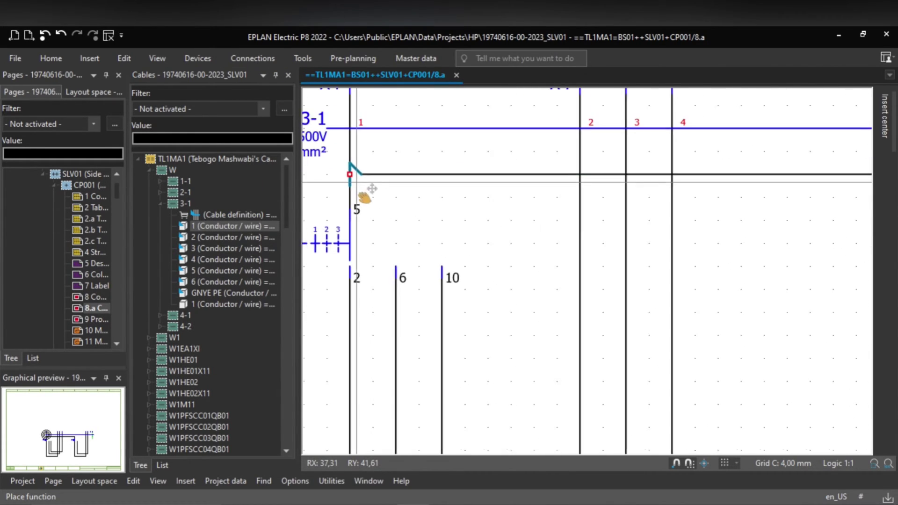
pyautogui.scroll(1, 395, 201)
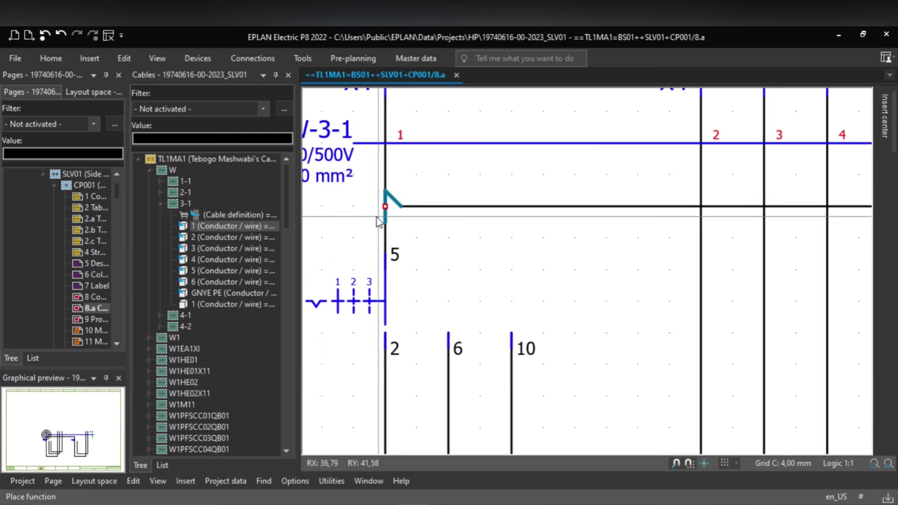
pyautogui.click(81, 60)
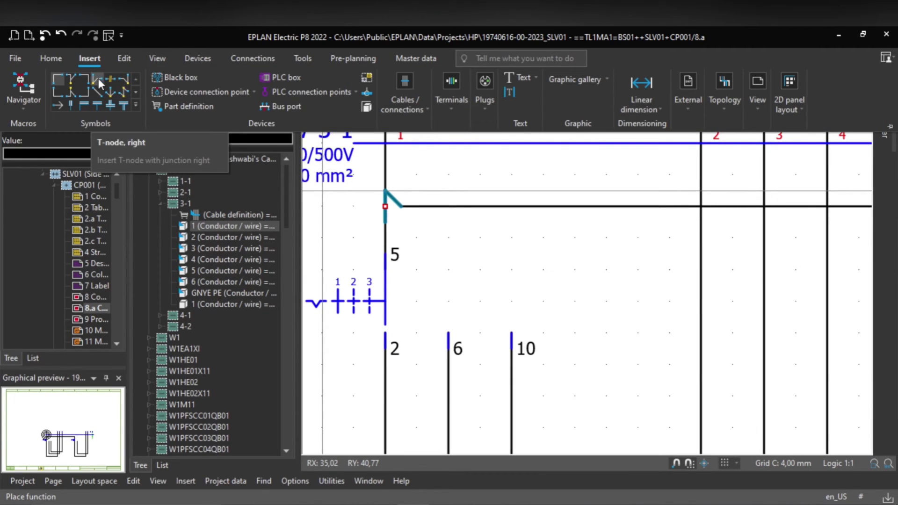
pyautogui.click(110, 90)
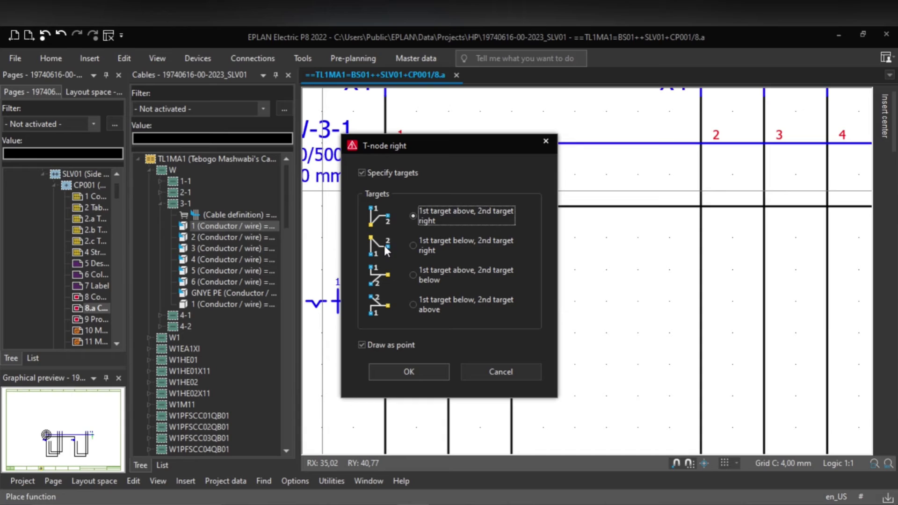
pyautogui.click(419, 370)
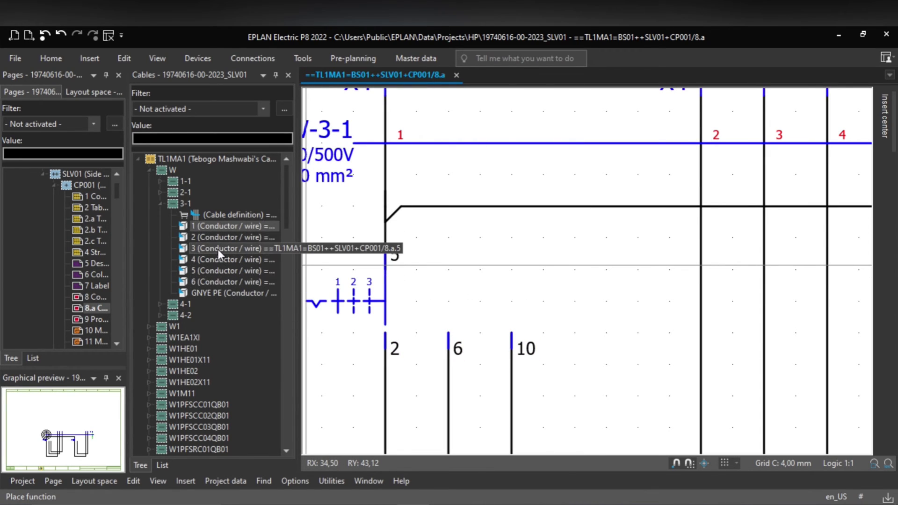
pyautogui.scroll(-2, 608, 241)
pyautogui.scroll(-2, 602, 234)
pyautogui.scroll(-1, 554, 215)
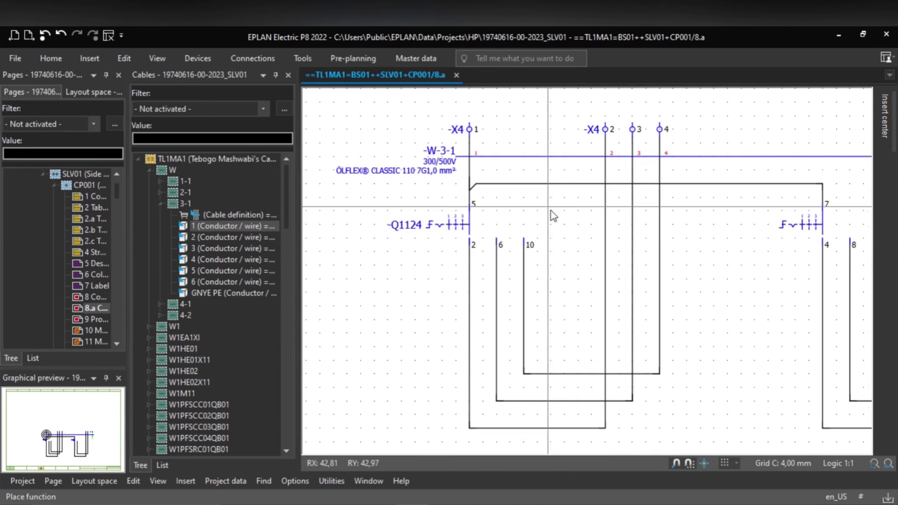
pyautogui.scroll(-2, 526, 217)
# Snip the schematic and ink core 1's route in red from X4:1 to contact 5, then to 7
pyautogui.moveTo(498, 257); pyautogui.dragTo(461, 275, button='middle')
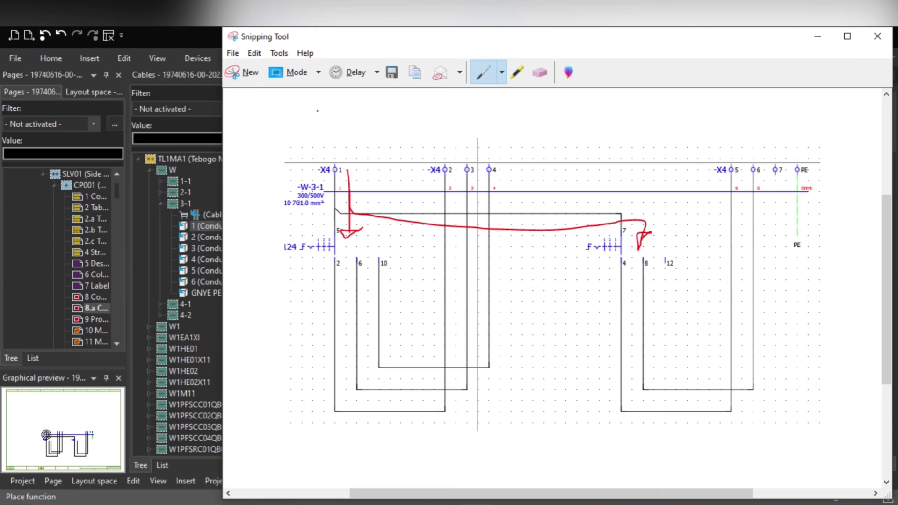
pyautogui.click(237, 76)
pyautogui.moveTo(321, 115)
pyautogui.mouseDown()
pyautogui.moveTo(609, 370)
pyautogui.moveTo(863, 402)
pyautogui.mouseUp()
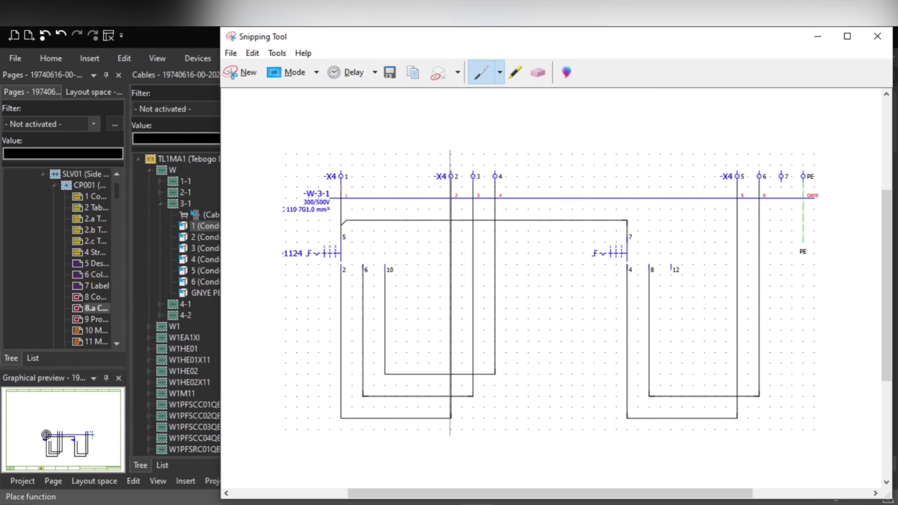
pyautogui.moveTo(346, 179); pyautogui.dragTo(343, 226)
pyautogui.moveTo(640, 244)
pyautogui.mouseDown()
pyautogui.moveTo(635, 229)
pyautogui.moveTo(592, 212)
pyautogui.moveTo(370, 210)
pyautogui.moveTo(350, 239)
pyautogui.moveTo(359, 234)
pyautogui.mouseUp()
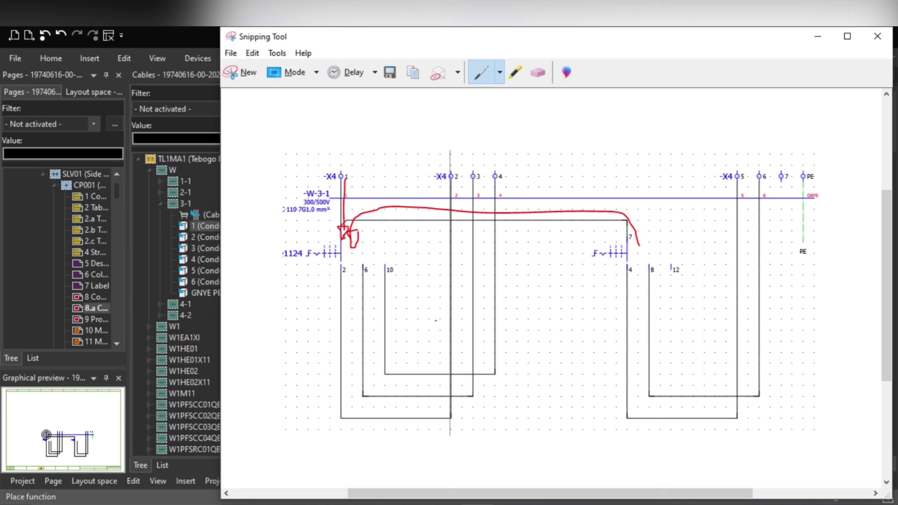